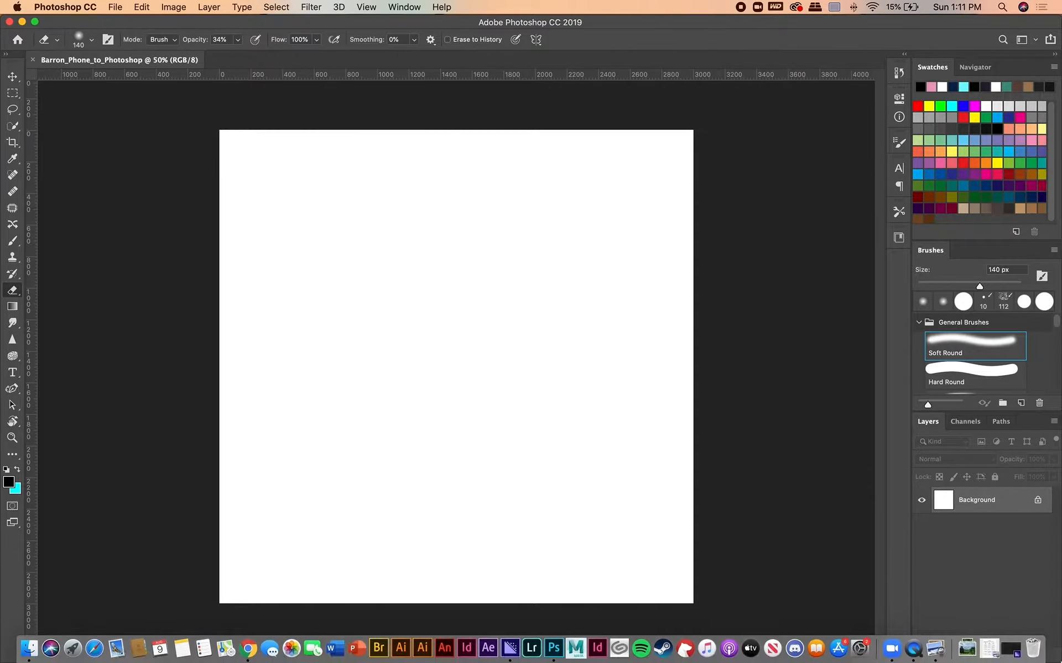
Place the photos IMG_2163, IMG_2233 and IMG_2021 from the Downloads stack onto the canvas as separate layers.
{"action": "left_click", "coordinate": [966, 648]}
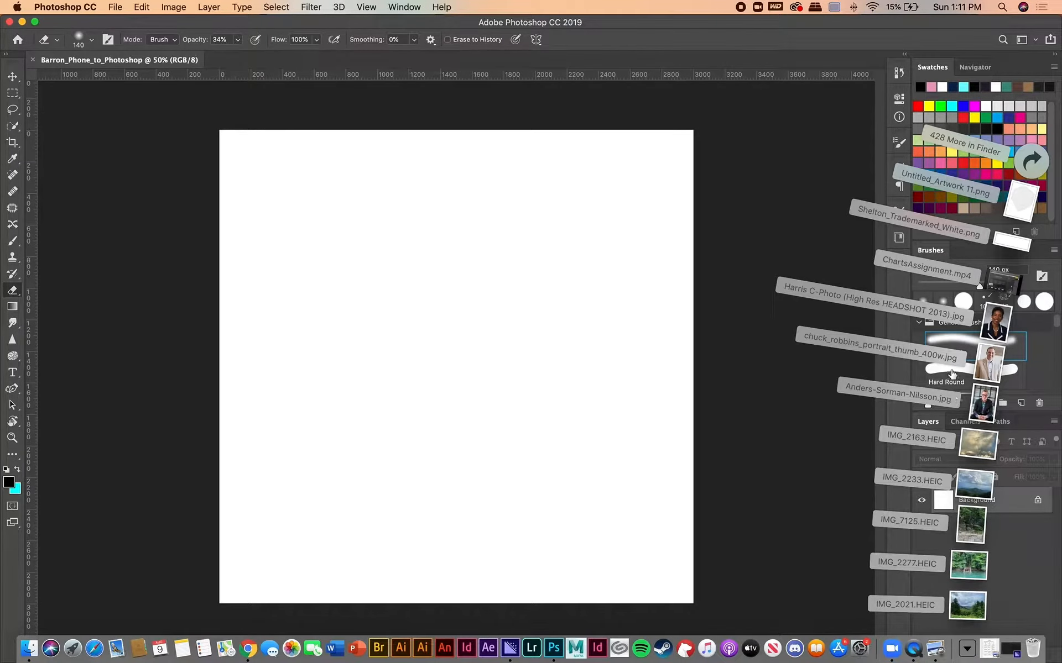
{"action": "left_click_drag", "start_coordinate": [984, 447], "coordinate": [487, 342]}
{"action": "left_click", "coordinate": [967, 648]}
{"action": "left_click", "coordinate": [499, 39]}
{"action": "left_click", "coordinate": [966, 648]}
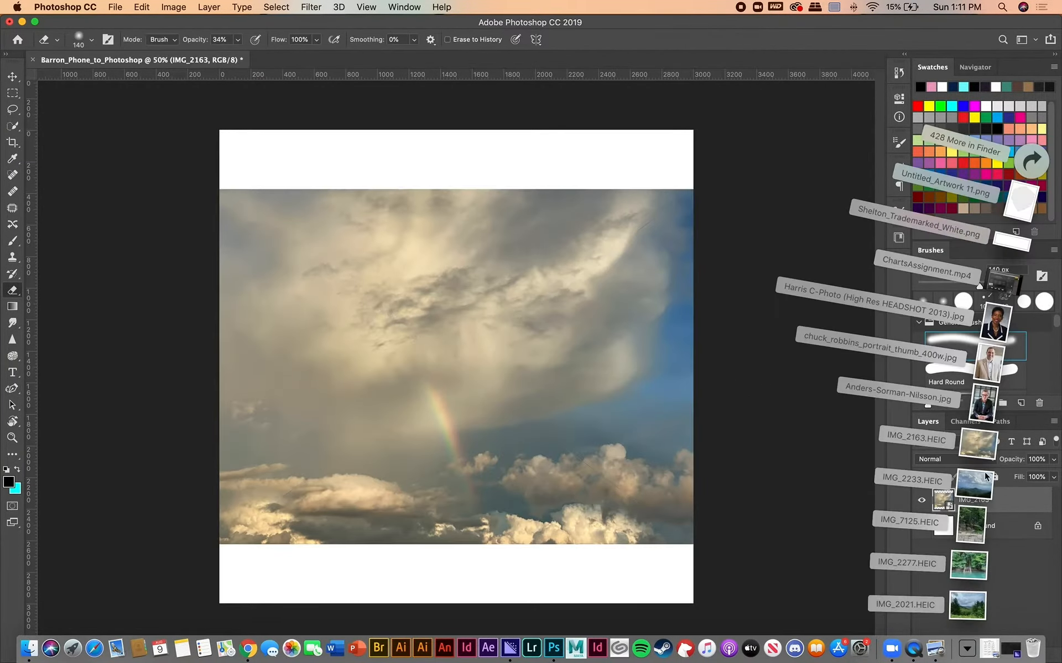
{"action": "left_click_drag", "start_coordinate": [982, 488], "coordinate": [553, 432]}
{"action": "left_click", "coordinate": [500, 40]}
{"action": "left_click", "coordinate": [966, 649]}
{"action": "left_click_drag", "start_coordinate": [971, 525], "coordinate": [552, 487]}
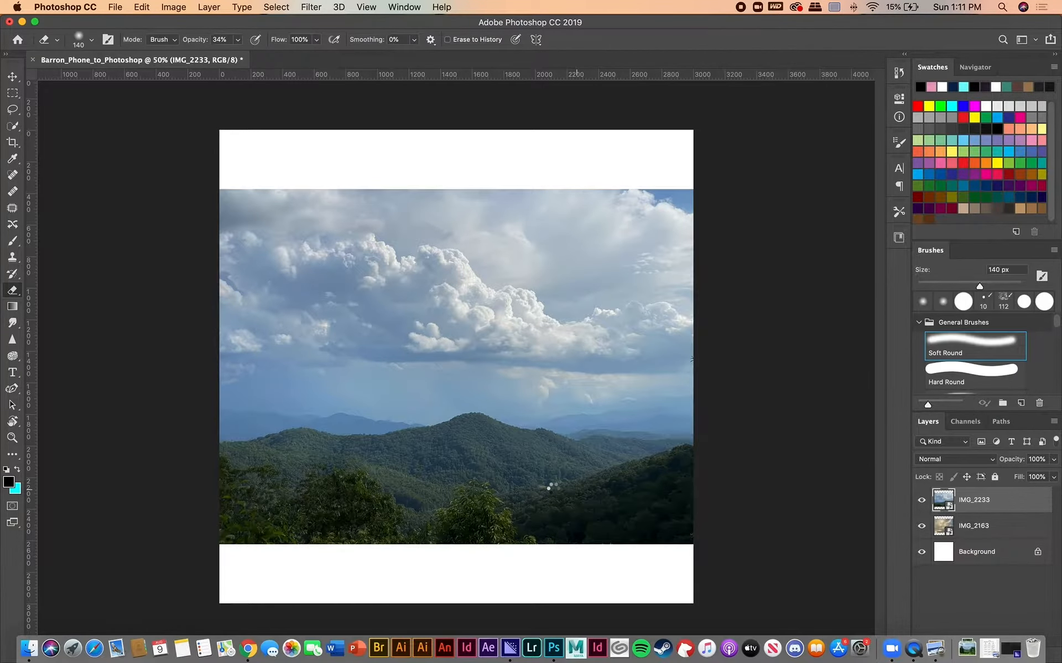
{"action": "left_click", "coordinate": [500, 39]}
Move the IMG_2021 photo down to the bottom edge of the canvas and hide its layer.
{"action": "key", "text": "v"}
{"action": "left_click_drag", "start_coordinate": [505, 297], "coordinate": [505, 350]}
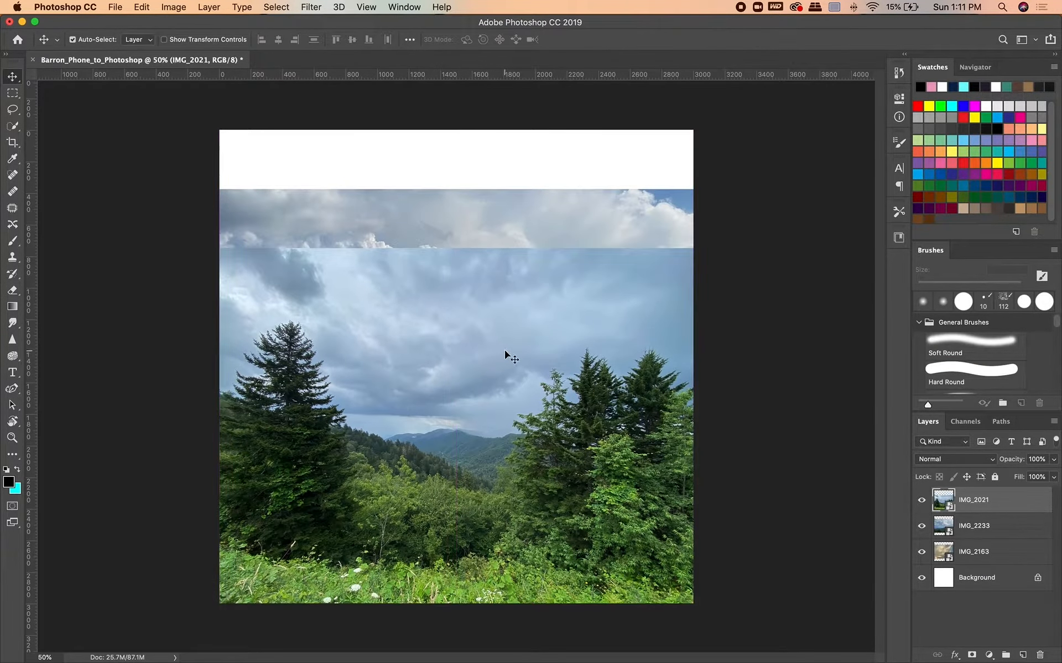
{"action": "left_click", "coordinate": [976, 531]}
{"action": "left_click", "coordinate": [921, 500]}
{"action": "left_click", "coordinate": [921, 500]}
{"action": "left_click", "coordinate": [921, 501]}
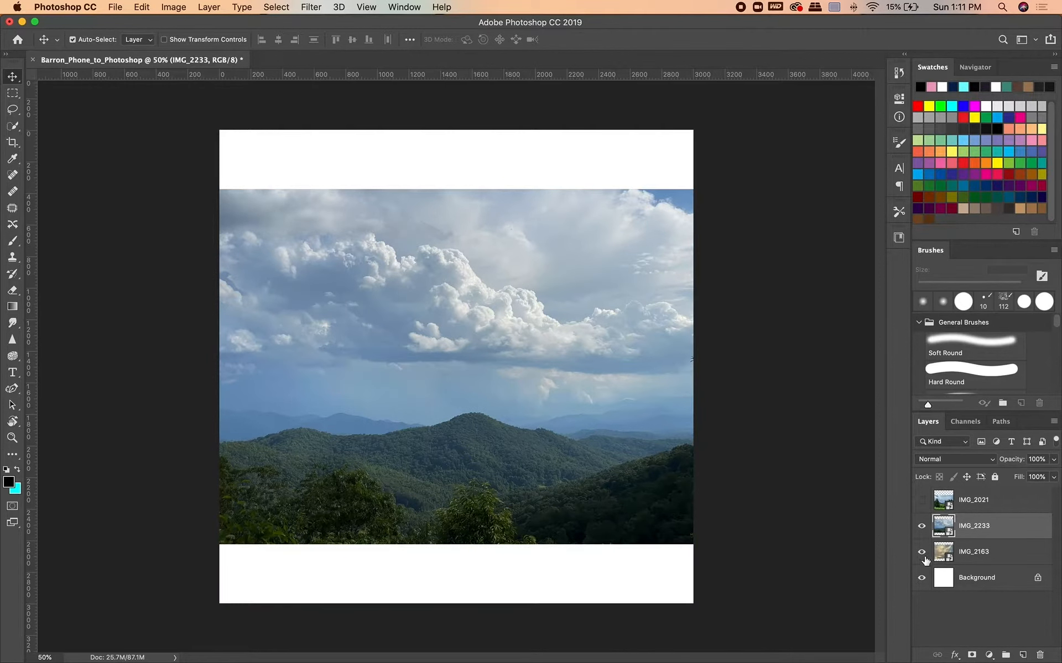
Move the IMG_2163 sky photo up to the top edge of the canvas and shift the IMG_2233 mountain photo downward.
{"action": "left_click", "coordinate": [986, 550]}
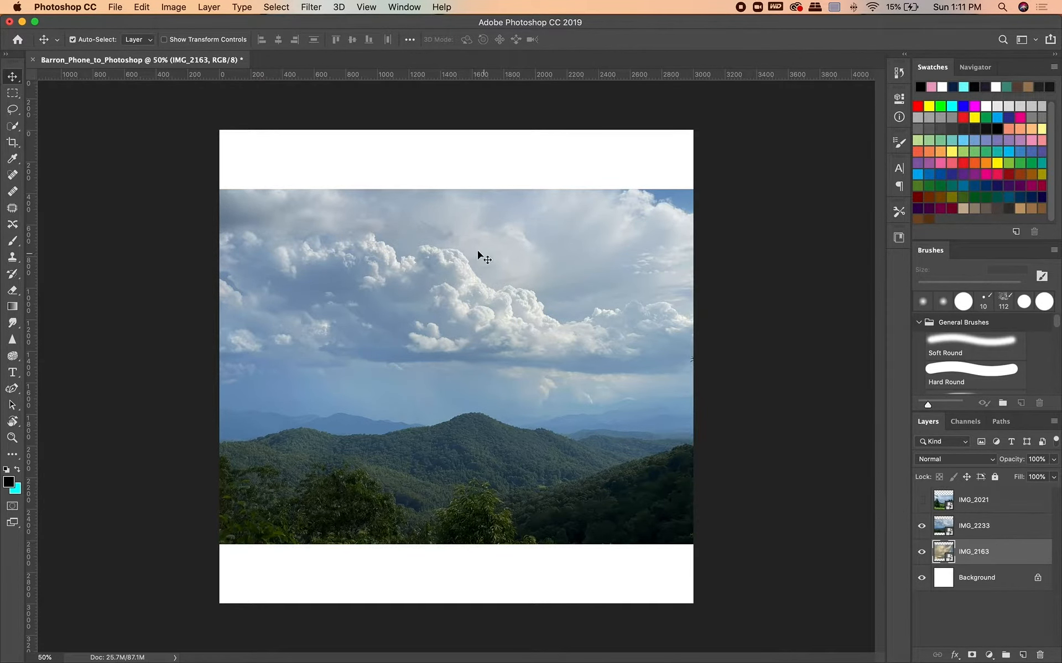
{"action": "left_click_drag", "start_coordinate": [518, 296], "coordinate": [498, 387]}
{"action": "left_click_drag", "start_coordinate": [504, 231], "coordinate": [497, 173]}
{"action": "left_click_drag", "start_coordinate": [482, 442], "coordinate": [503, 389]}
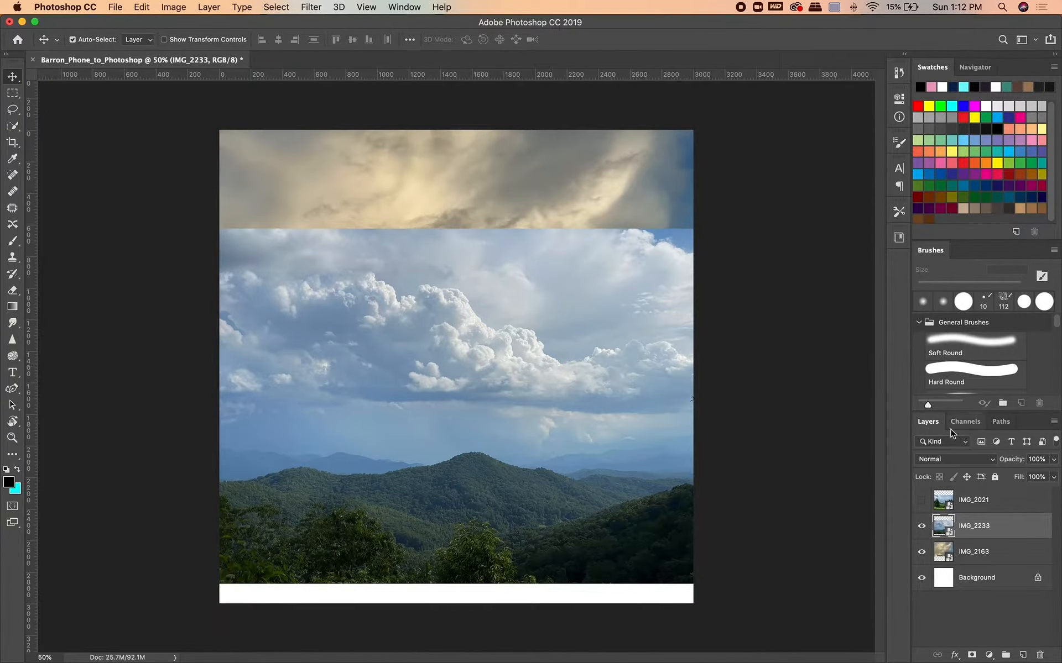
Activate the standard Eraser tool for the IMG_2233 layer and choose the Painting workspace.
{"action": "mouse_move", "coordinate": [1053, 464]}
{"action": "left_mouse_down"}
{"action": "mouse_move", "coordinate": [1015, 476]}
{"action": "mouse_move", "coordinate": [1056, 477]}
{"action": "left_mouse_up"}
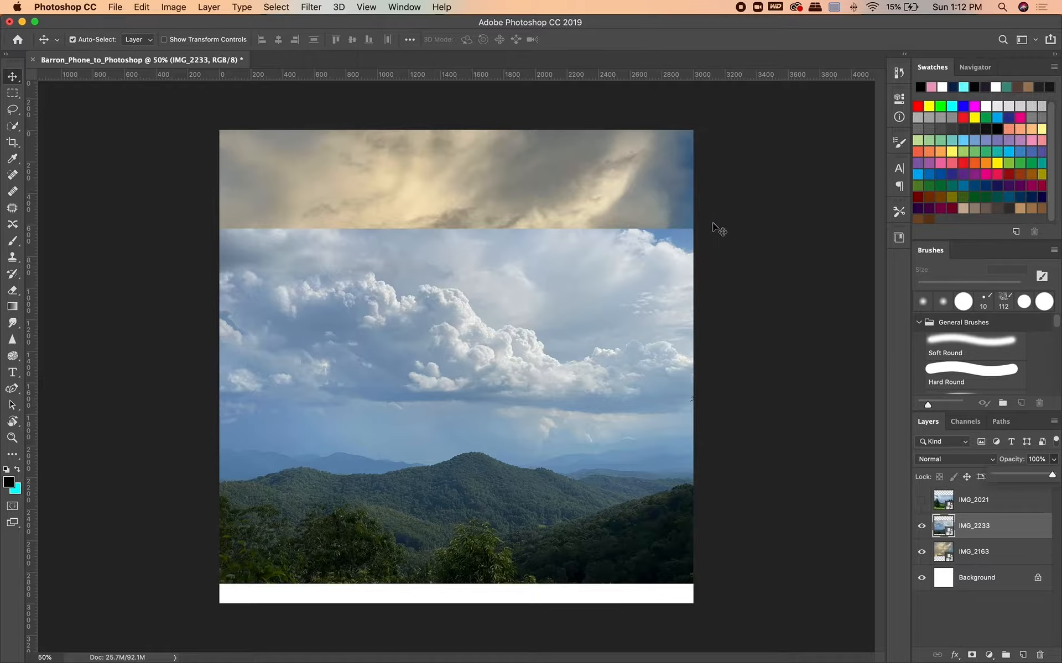
{"action": "left_click", "coordinate": [13, 290]}
{"action": "right_click", "coordinate": [13, 291]}
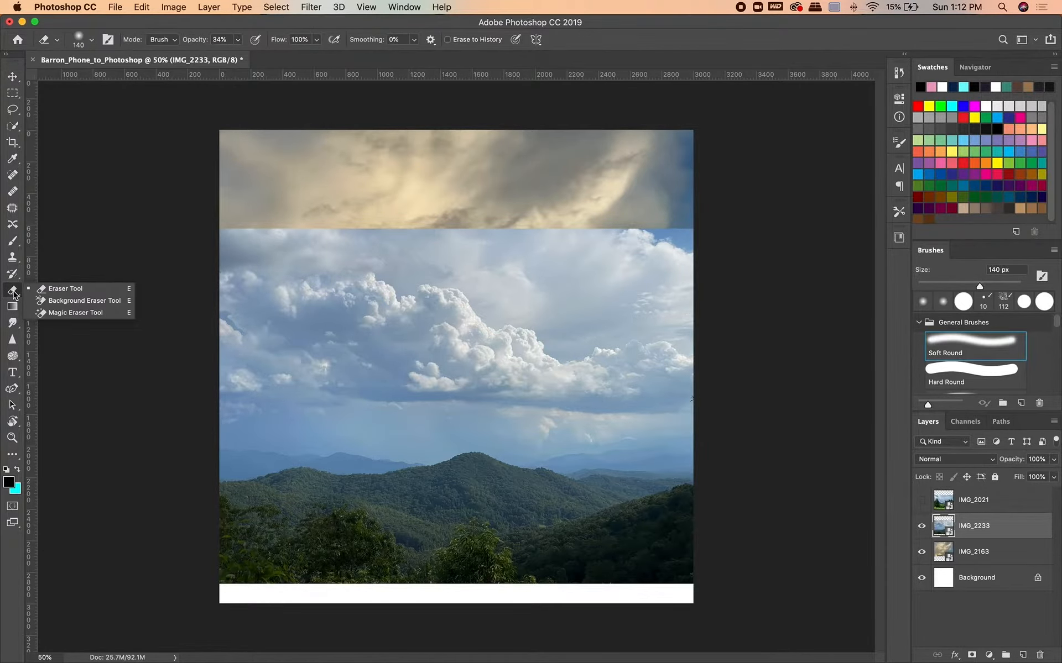
{"action": "left_click", "coordinate": [56, 288]}
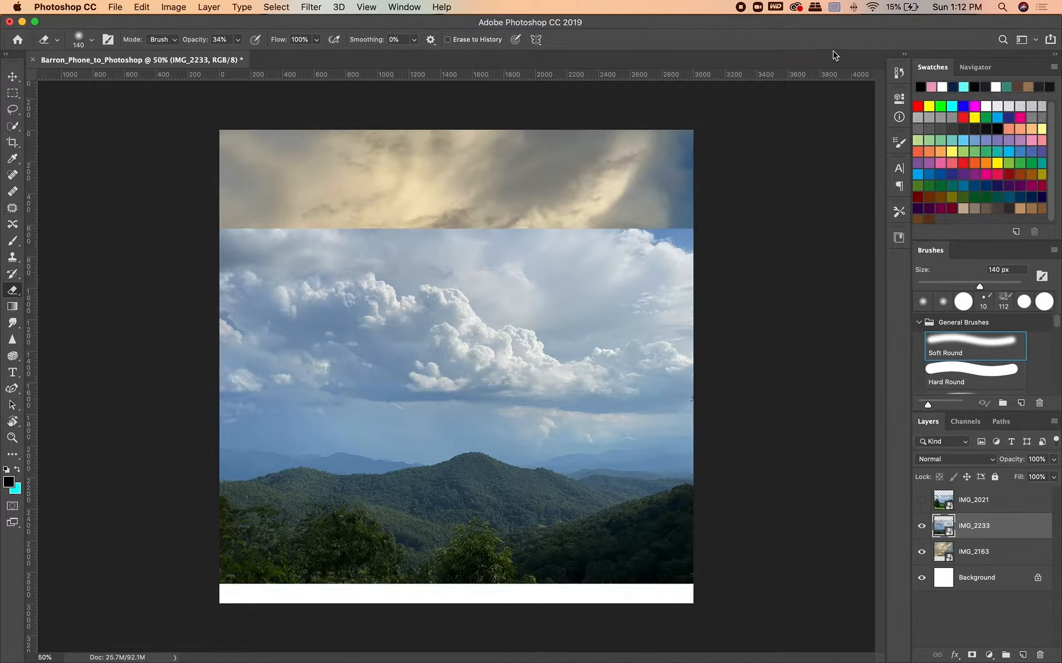
{"action": "left_click", "coordinate": [403, 6]}
{"action": "mouse_move", "coordinate": [421, 35]}
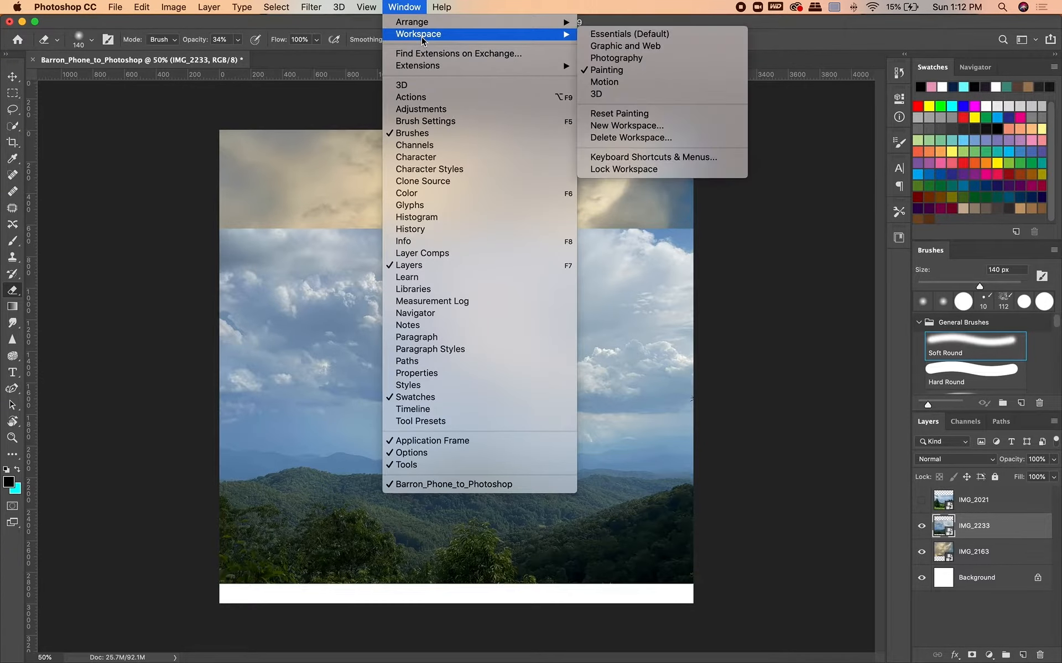
{"action": "left_click", "coordinate": [670, 71]}
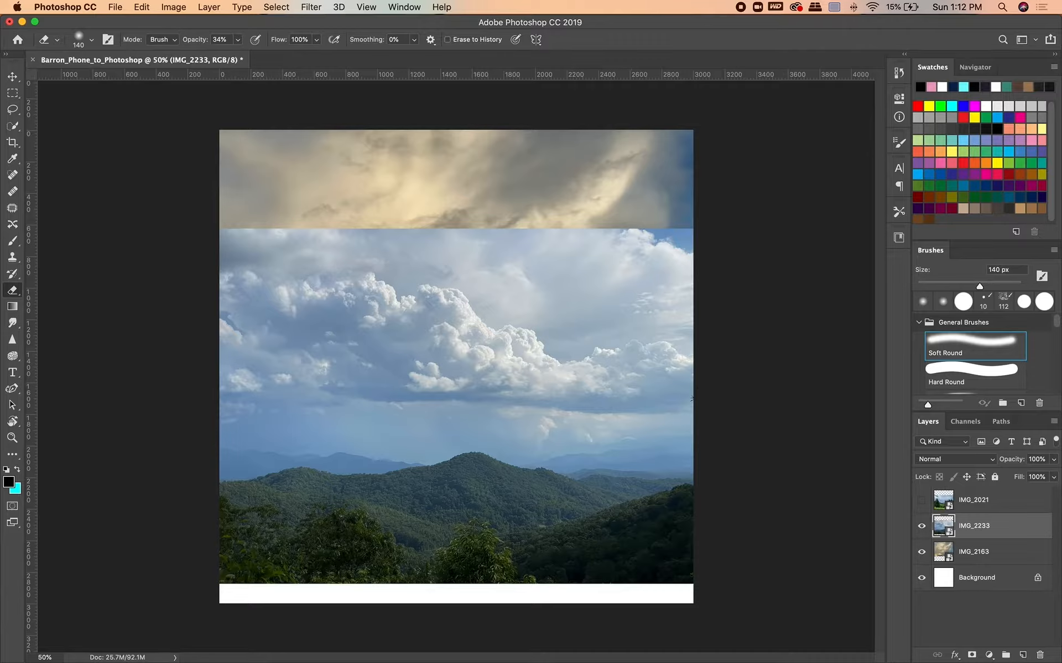
Rasterize the IMG_2233 smart object and erase parts of its cloudy sky with a soft round eraser.
{"action": "left_click", "coordinate": [629, 298]}
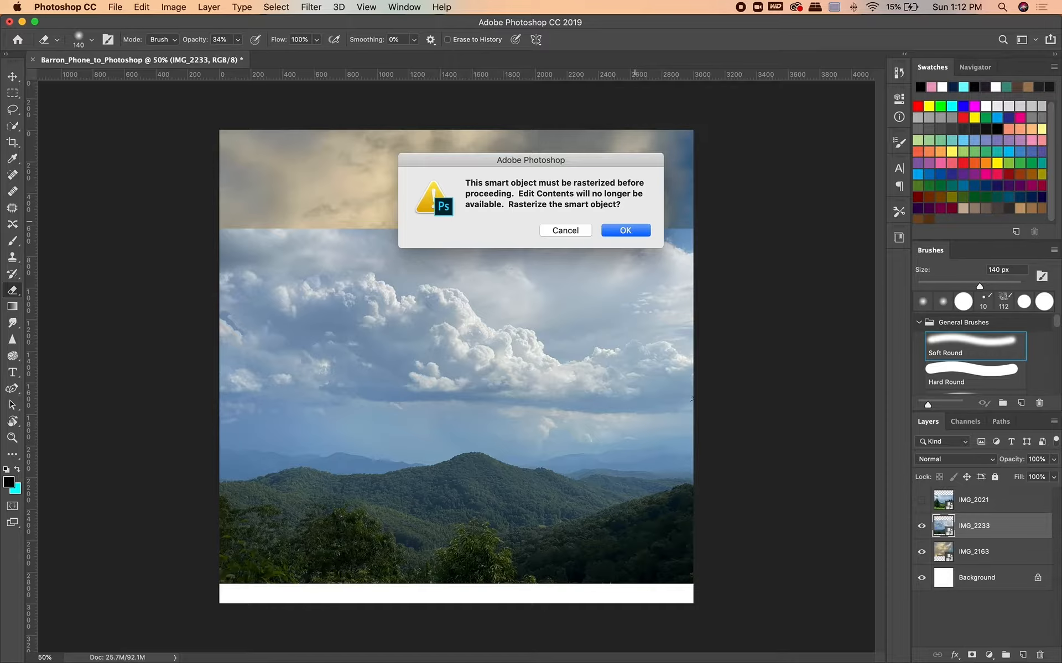
{"action": "key", "text": "Return"}
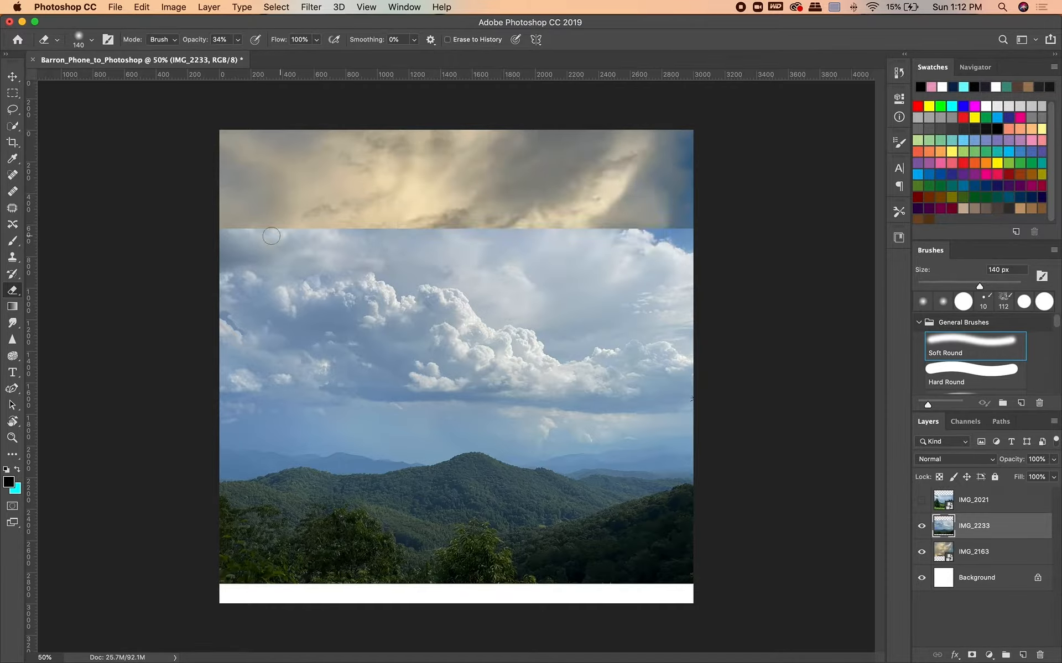
{"action": "mouse_move", "coordinate": [666, 241]}
{"action": "left_mouse_down"}
{"action": "mouse_move", "coordinate": [578, 246]}
{"action": "mouse_move", "coordinate": [463, 376]}
{"action": "mouse_move", "coordinate": [525, 365]}
{"action": "mouse_move", "coordinate": [636, 276]}
{"action": "mouse_move", "coordinate": [608, 359]}
{"action": "mouse_move", "coordinate": [561, 387]}
{"action": "left_mouse_up"}
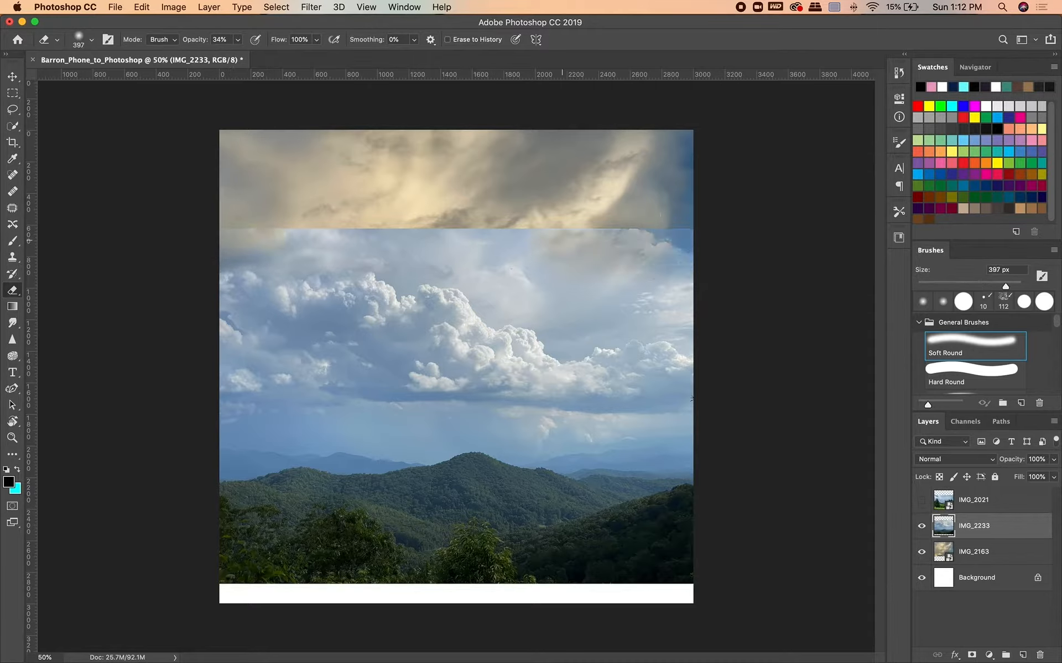
{"action": "mouse_move", "coordinate": [407, 400]}
{"action": "left_mouse_down"}
{"action": "mouse_move", "coordinate": [458, 244]}
{"action": "mouse_move", "coordinate": [645, 277]}
{"action": "mouse_move", "coordinate": [641, 407]}
{"action": "mouse_move", "coordinate": [301, 407]}
{"action": "left_mouse_up"}
Try erasing a diagonal band of the IMG_2233 sky at a higher eraser opacity, then undo the stroke.
{"action": "left_click", "coordinate": [238, 39]}
{"action": "left_click_drag", "start_coordinate": [237, 54], "coordinate": [280, 53]}
{"action": "mouse_move", "coordinate": [672, 290]}
{"action": "left_mouse_down"}
{"action": "mouse_move", "coordinate": [293, 366]}
{"action": "mouse_move", "coordinate": [235, 367]}
{"action": "mouse_move", "coordinate": [543, 359]}
{"action": "mouse_move", "coordinate": [376, 377]}
{"action": "left_mouse_up"}
{"action": "key", "text": "super+z"}
Erase the leftover IMG_2233 clouds near the canvas's left edge at reduced eraser opacity, and set the eraser opacity to 15%.
{"action": "left_click", "coordinate": [237, 40]}
{"action": "left_click_drag", "start_coordinate": [238, 54], "coordinate": [203, 57]}
{"action": "mouse_move", "coordinate": [332, 373]}
{"action": "left_mouse_down"}
{"action": "mouse_move", "coordinate": [332, 293]}
{"action": "mouse_move", "coordinate": [223, 324]}
{"action": "left_mouse_up"}
{"action": "left_click", "coordinate": [238, 40]}
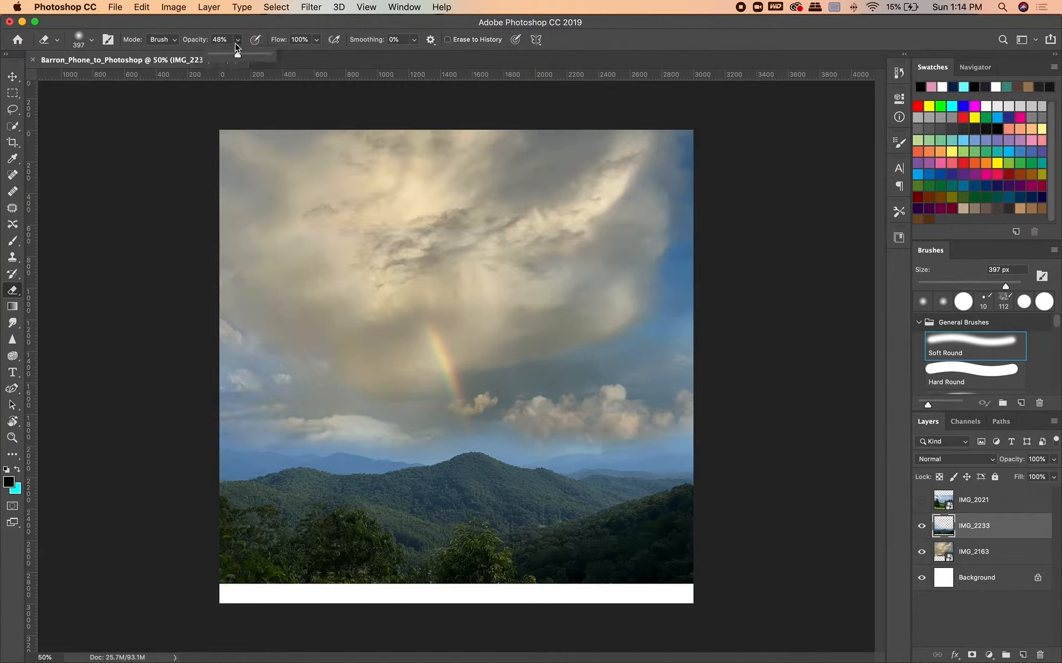
{"action": "left_click_drag", "start_coordinate": [237, 54], "coordinate": [216, 54]}
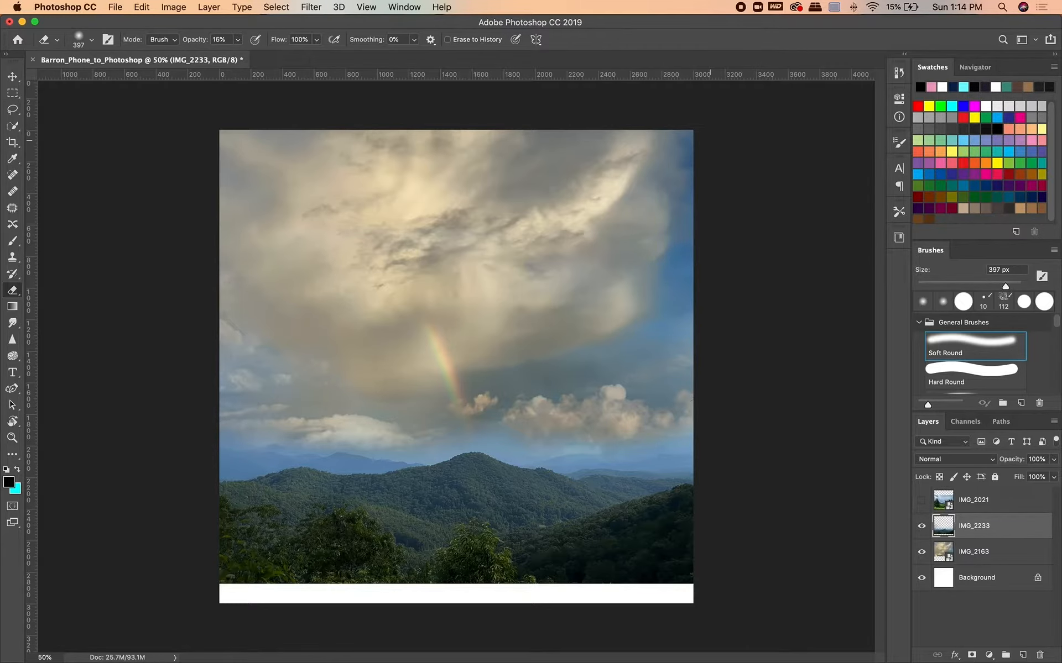
Show the IMG_2021 layer and reduce its layer opacity to 47%.
{"action": "left_click", "coordinate": [920, 500]}
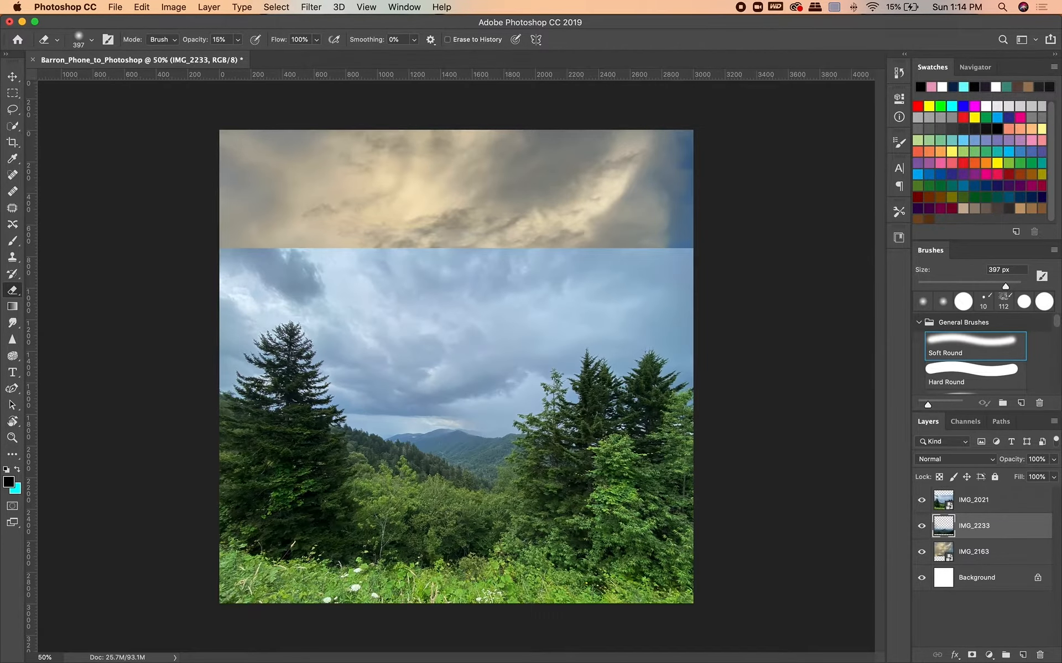
{"action": "left_click", "coordinate": [920, 500]}
{"action": "left_click", "coordinate": [984, 501]}
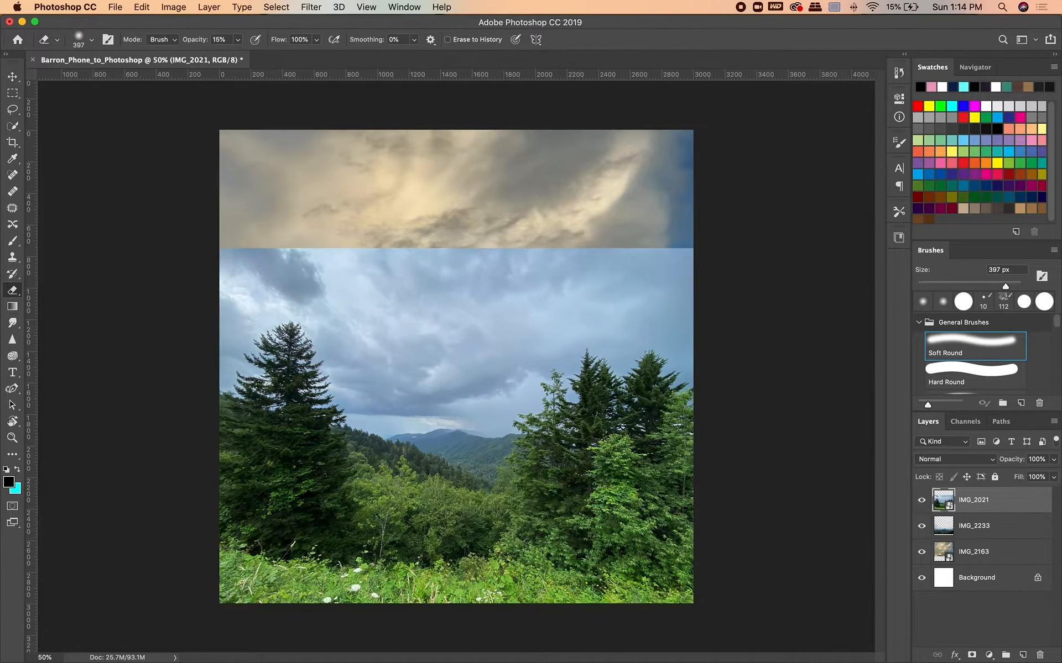
{"action": "left_click", "coordinate": [1053, 459]}
{"action": "left_click_drag", "start_coordinate": [1055, 474], "coordinate": [1021, 475]}
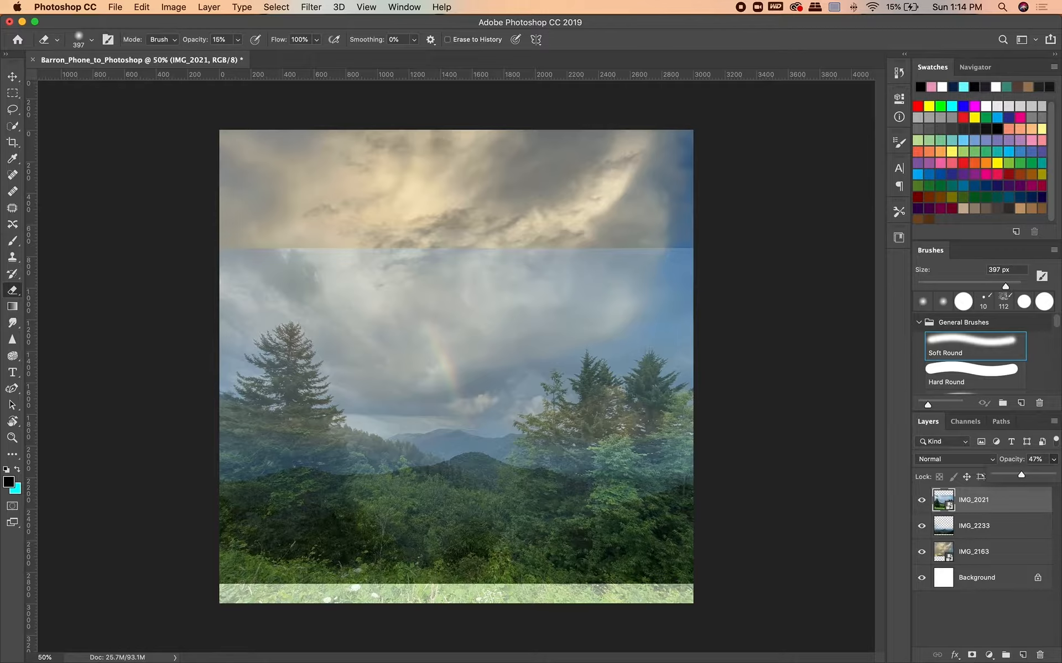
Hide IMG_2021 and scale the IMG_2233 photo up to about 113% so the mountains reach the canvas's bottom edge.
{"action": "left_click", "coordinate": [984, 526]}
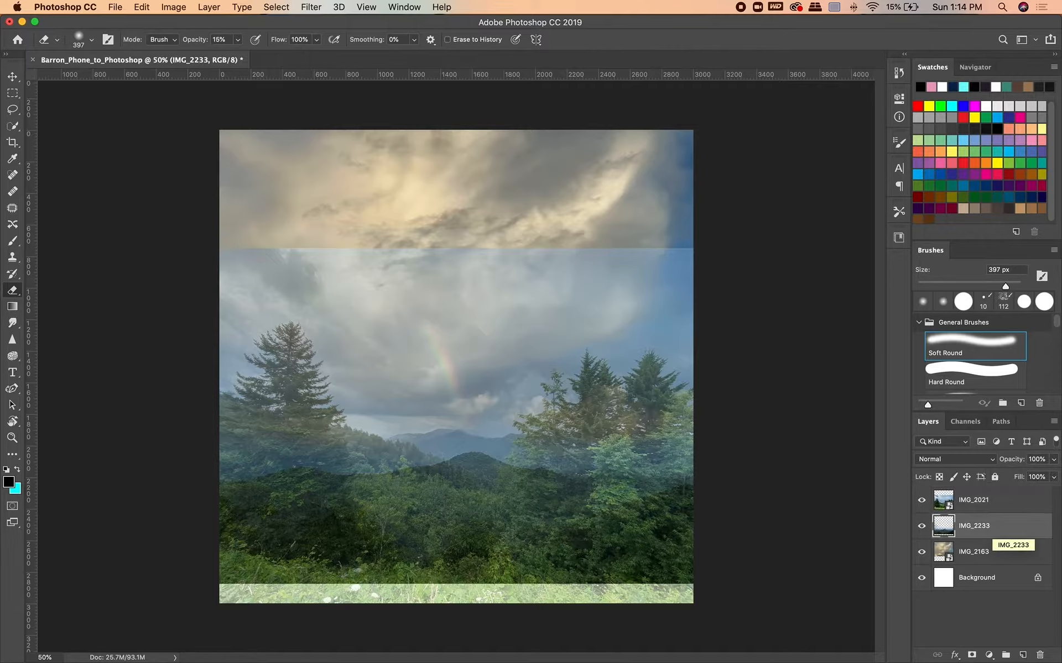
{"action": "left_click", "coordinate": [989, 502]}
{"action": "left_click", "coordinate": [921, 500]}
{"action": "left_click", "coordinate": [985, 526]}
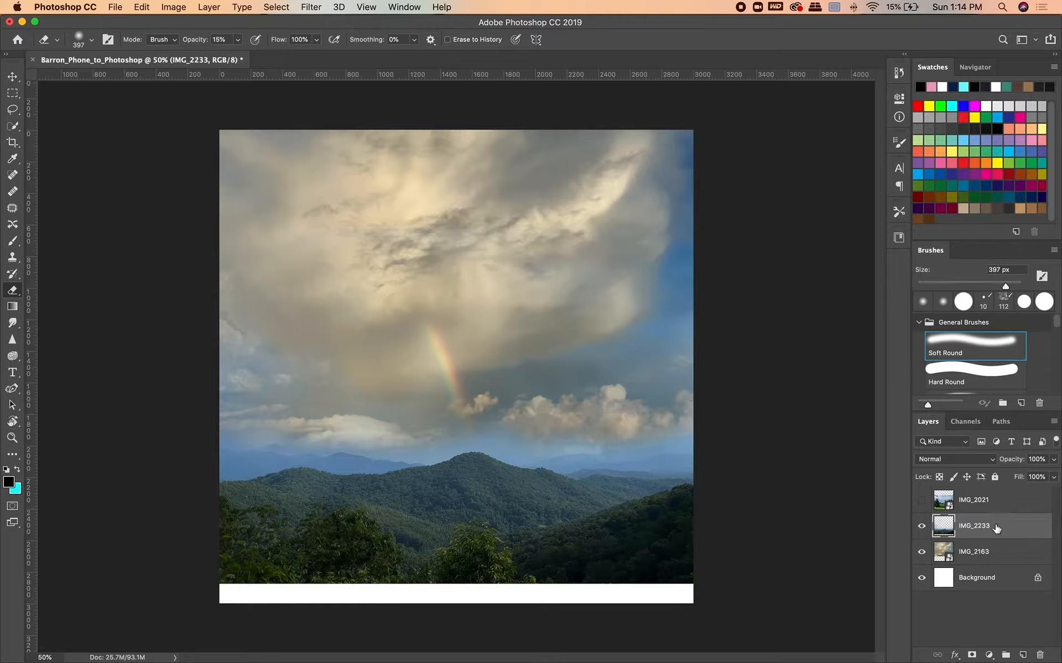
{"action": "key", "text": "ctrl+t"}
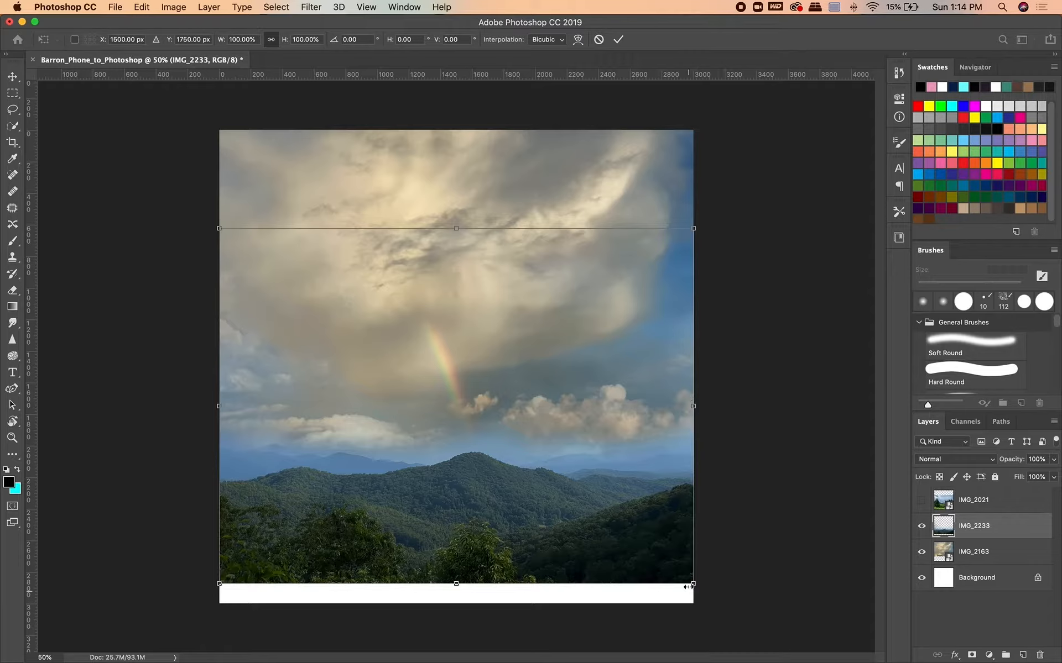
{"action": "left_click_drag", "start_coordinate": [695, 587], "coordinate": [725, 607]}
{"action": "left_click_drag", "start_coordinate": [619, 593], "coordinate": [591, 559]}
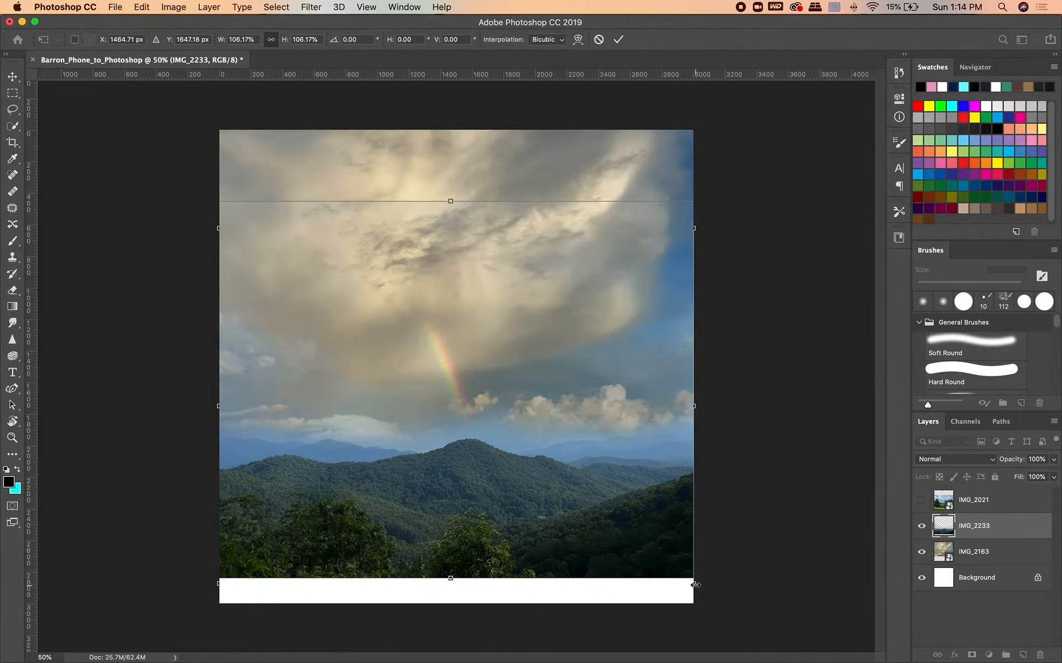
{"action": "left_click_drag", "start_coordinate": [695, 583], "coordinate": [716, 603]}
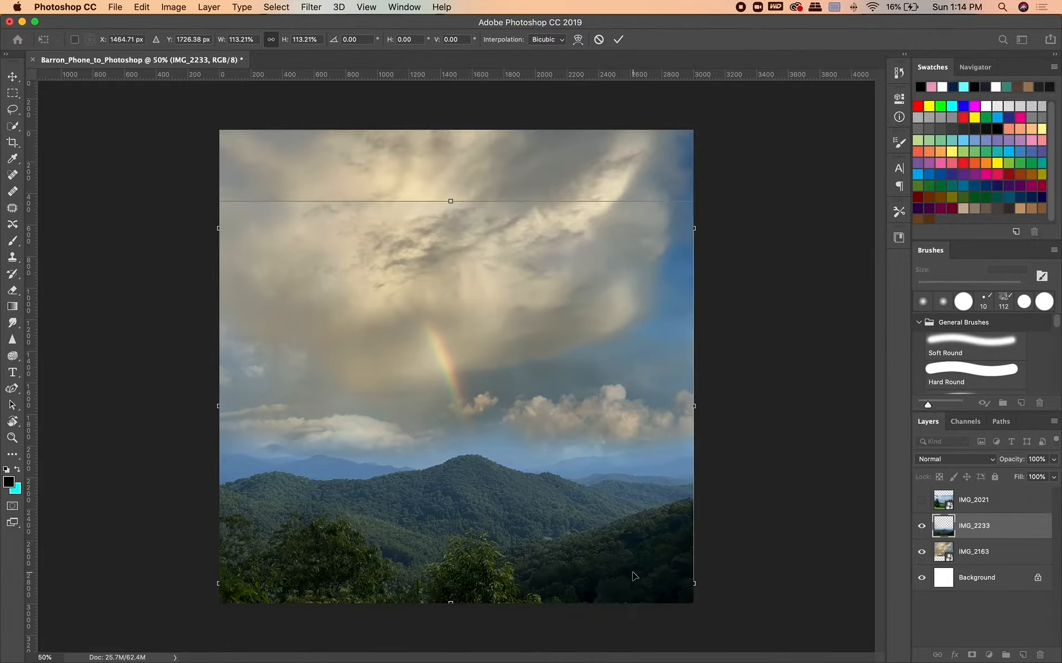
{"action": "left_click", "coordinate": [618, 39]}
{"action": "key", "text": "e"}
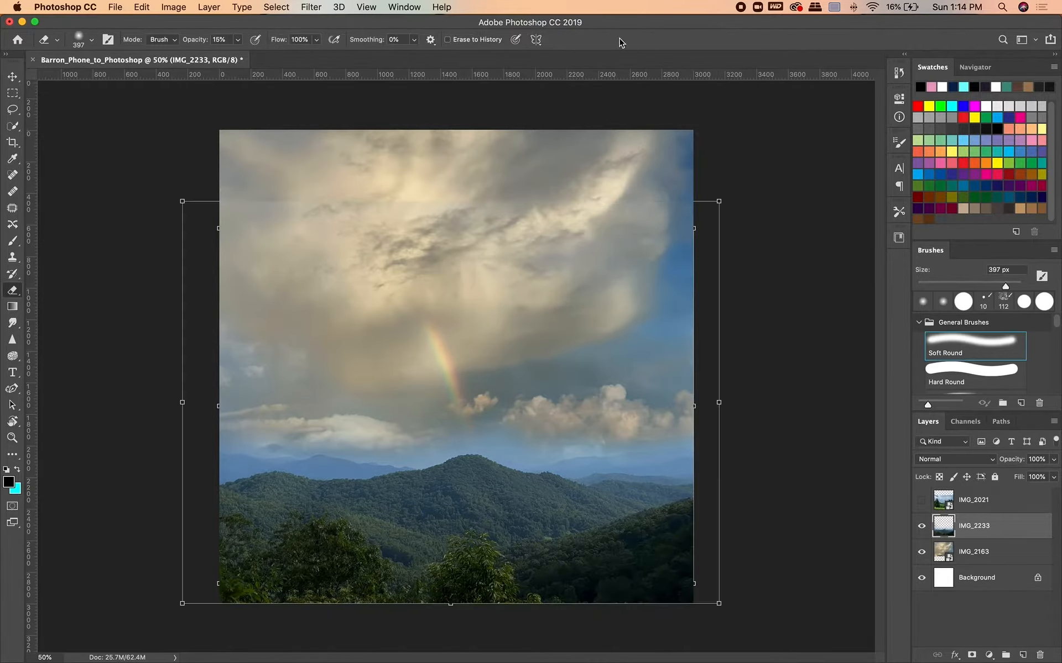
Show the IMG_2021 layer again and make it the active layer.
{"action": "left_click", "coordinate": [995, 558]}
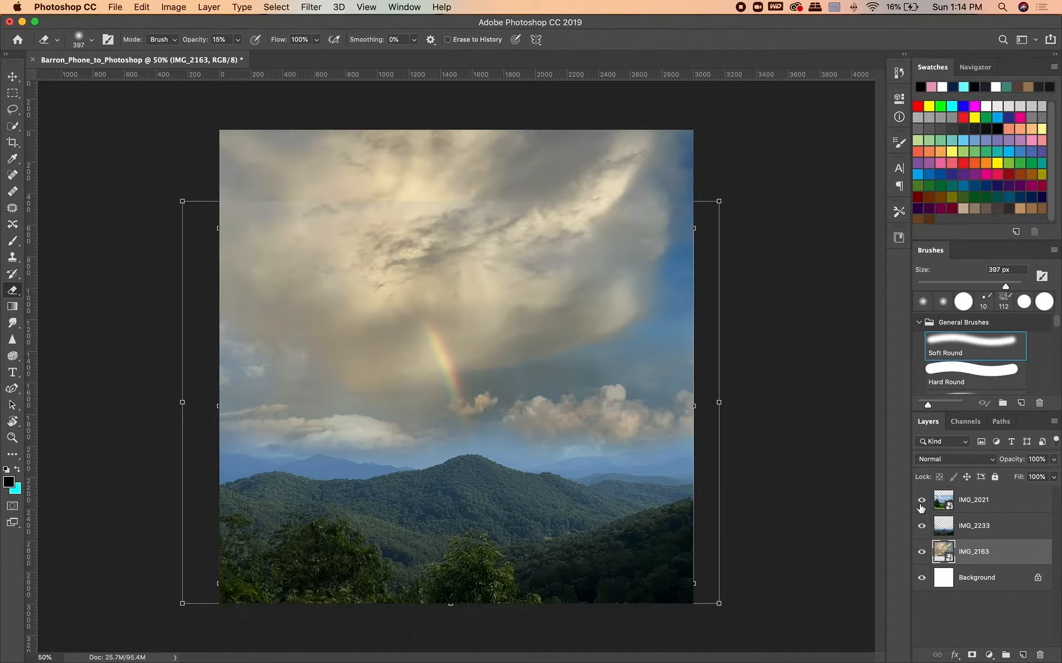
{"action": "left_click", "coordinate": [921, 500]}
{"action": "left_click", "coordinate": [996, 500]}
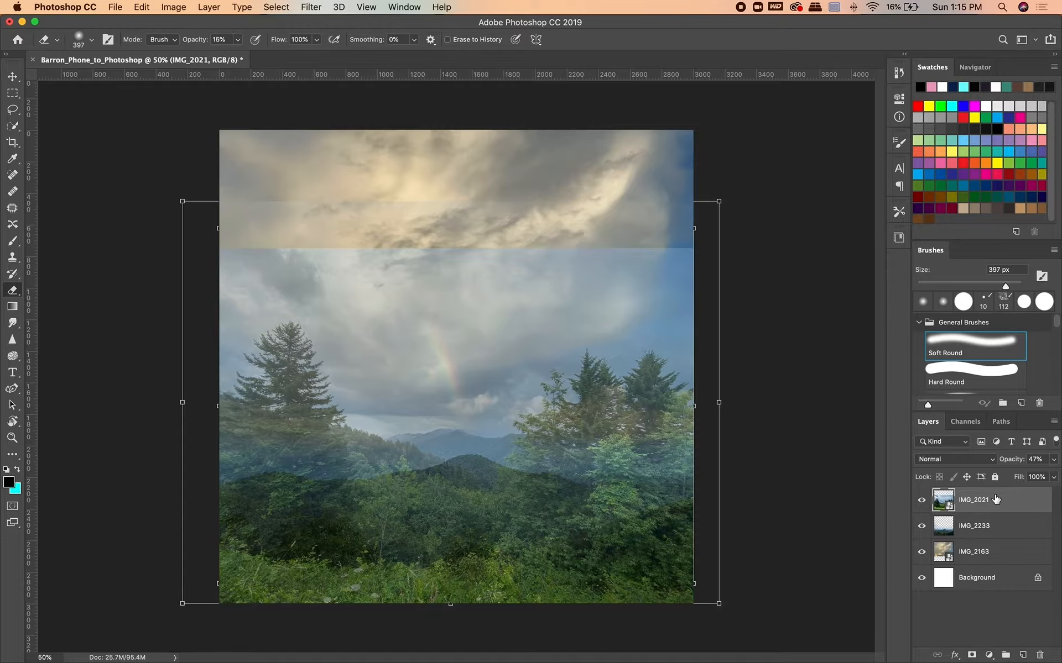
Try raising the IMG_2021 layer opacity to 84%, then undo the change.
{"action": "left_click", "coordinate": [1050, 459]}
{"action": "left_click_drag", "start_coordinate": [1021, 475], "coordinate": [1043, 474]}
{"action": "key", "text": "super+z"}
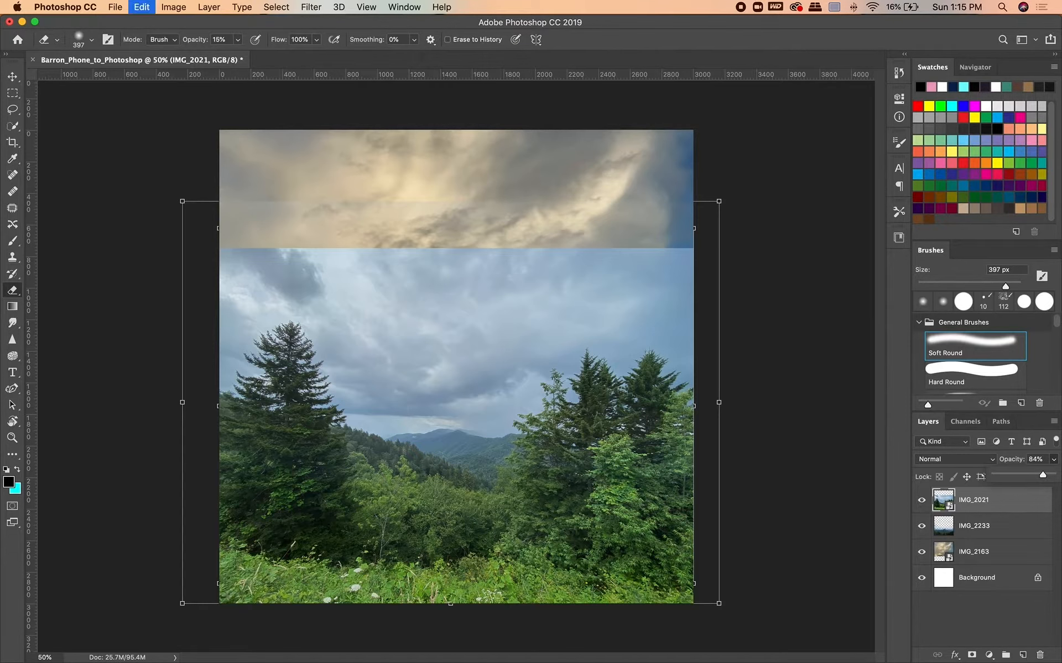
Set the IMG_2021 layer opacity to 55% and rasterize its smart object for erasing.
{"action": "left_click", "coordinate": [1050, 459]}
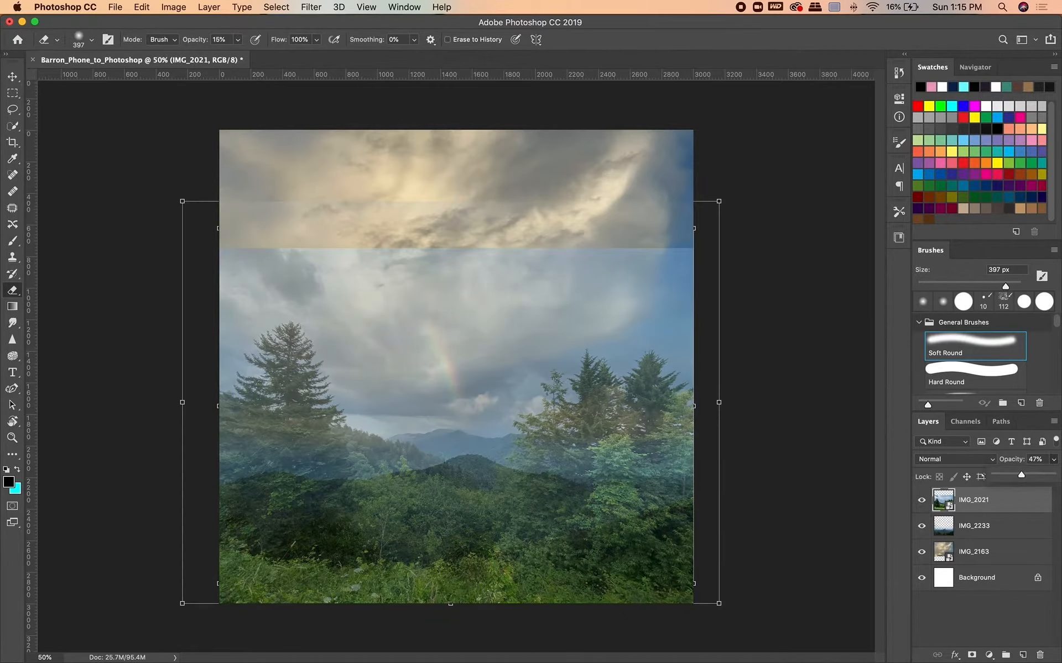
{"action": "left_click_drag", "start_coordinate": [1021, 474], "coordinate": [1026, 475]}
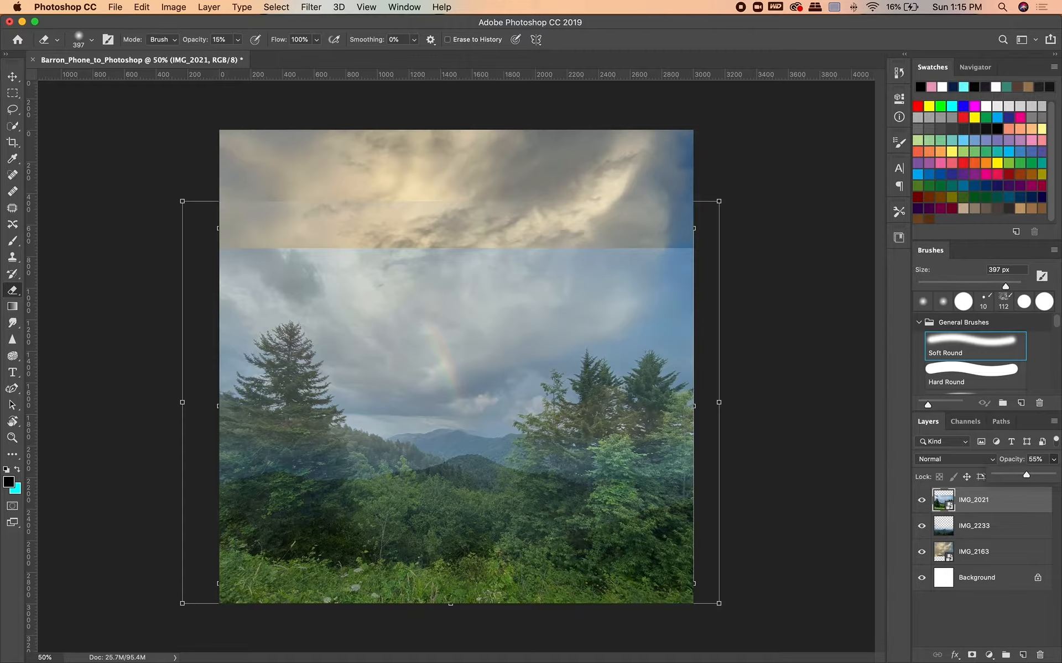
{"action": "left_click", "coordinate": [620, 238]}
{"action": "left_click", "coordinate": [632, 229]}
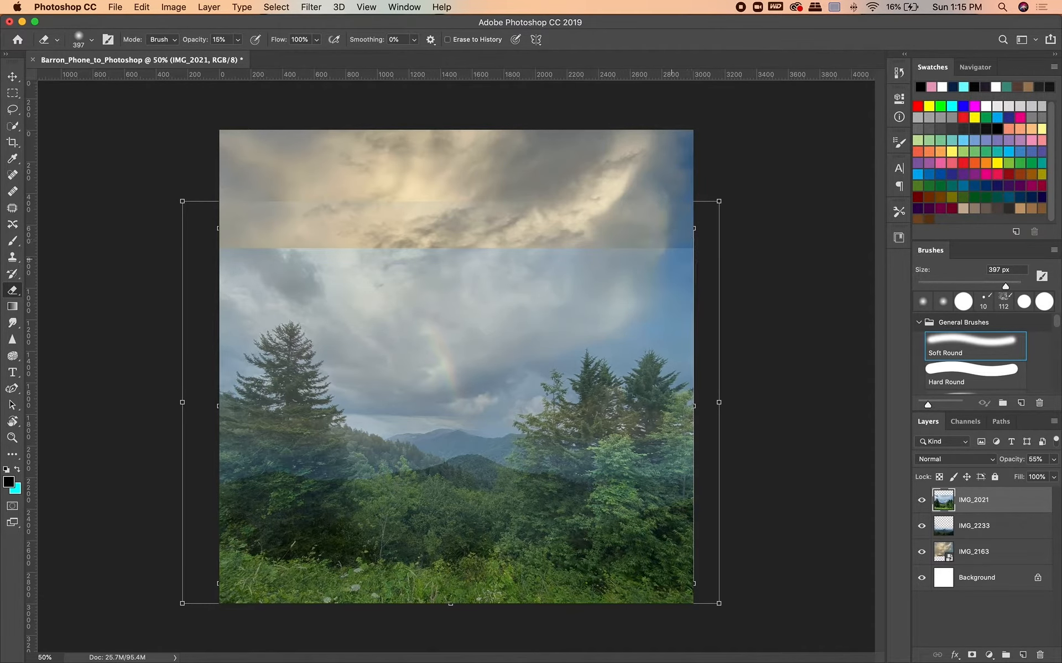
Erase the upper sky of IMG_2021 across the canvas, raising the eraser opacity to 100%, to blend its hard top edge.
{"action": "left_click", "coordinate": [238, 39]}
{"action": "left_click_drag", "start_coordinate": [238, 54], "coordinate": [295, 54]}
{"action": "mouse_move", "coordinate": [680, 251]}
{"action": "left_mouse_down"}
{"action": "mouse_move", "coordinate": [249, 310]}
{"action": "mouse_move", "coordinate": [678, 296]}
{"action": "left_mouse_up"}
{"action": "key", "text": "super+z"}
{"action": "left_click", "coordinate": [238, 40]}
{"action": "left_click_drag", "start_coordinate": [238, 54], "coordinate": [208, 54]}
{"action": "left_click_drag", "start_coordinate": [255, 260], "coordinate": [428, 255]}
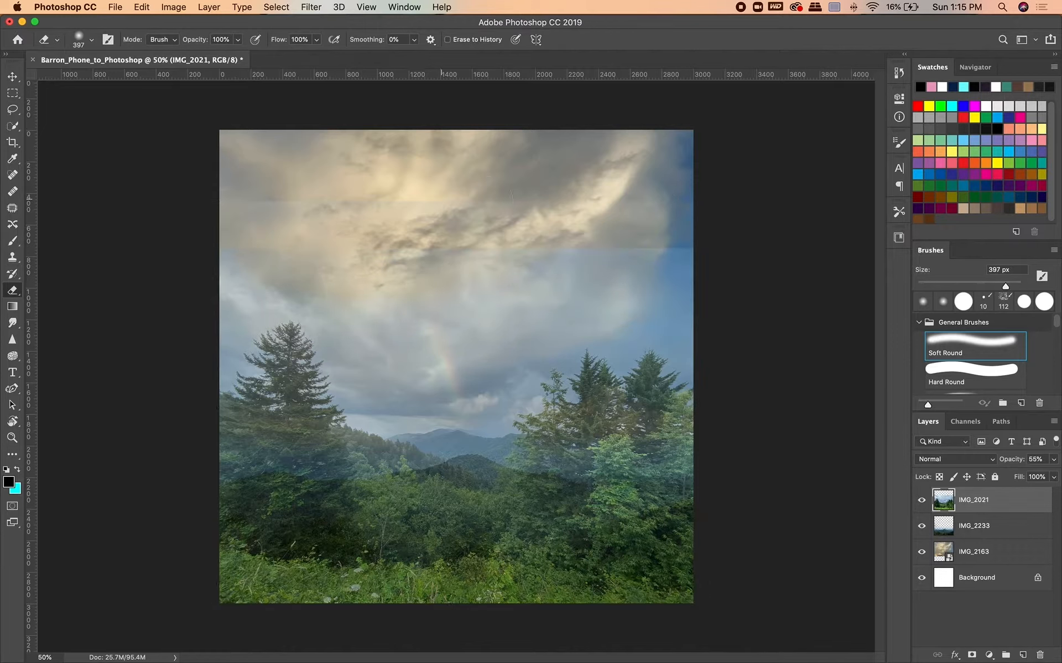
{"action": "left_click_drag", "start_coordinate": [531, 265], "coordinate": [683, 281]}
Lower the eraser opacity to 46% and erase the IMG_2021 sky over and around the rainbow.
{"action": "left_click", "coordinate": [237, 39]}
{"action": "left_click_drag", "start_coordinate": [238, 54], "coordinate": [205, 54]}
{"action": "mouse_move", "coordinate": [348, 327]}
{"action": "left_mouse_down"}
{"action": "mouse_move", "coordinate": [511, 329]}
{"action": "mouse_move", "coordinate": [575, 318]}
{"action": "left_mouse_up"}
{"action": "left_click_drag", "start_coordinate": [456, 382], "coordinate": [489, 390]}
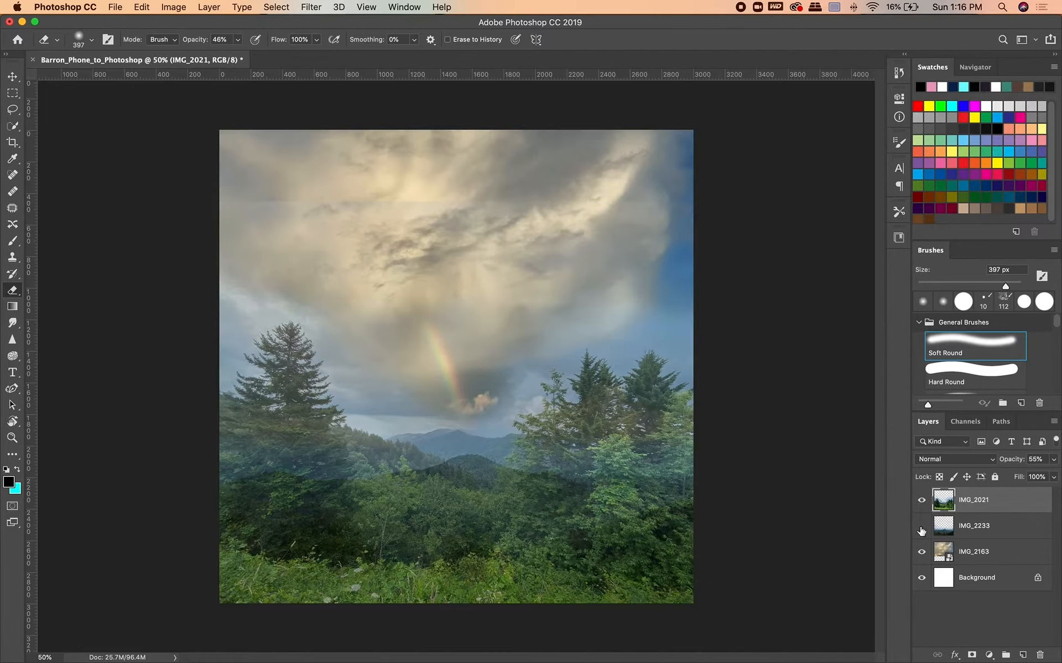
Select the IMG_2233 layer and raise the eraser opacity, then return to the IMG_2021 layer.
{"action": "left_click", "coordinate": [973, 527]}
{"action": "left_click", "coordinate": [238, 40]}
{"action": "left_click_drag", "start_coordinate": [238, 54], "coordinate": [271, 54]}
{"action": "left_click", "coordinate": [973, 501]}
Switch to the Brush tool and choose the Hard Round Pressure Size brush.
{"action": "left_click", "coordinate": [12, 241]}
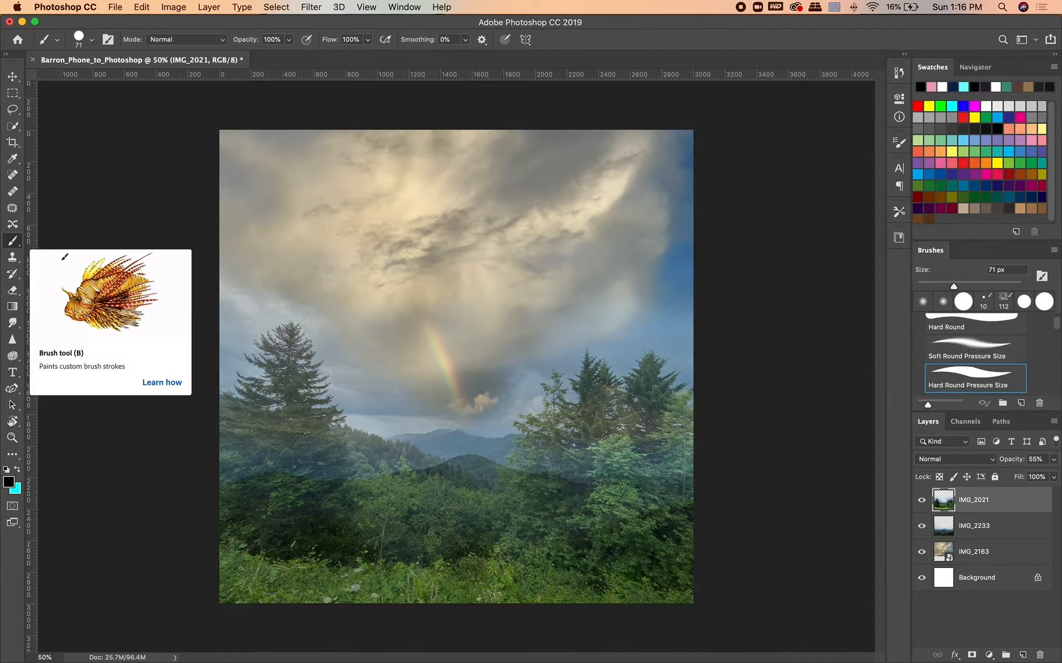
{"action": "scroll", "coordinate": [1054, 335], "scroll_direction": "down", "scroll_amount": 5}
{"action": "scroll", "coordinate": [1055, 336], "scroll_direction": "up", "scroll_amount": 5}
{"action": "left_click", "coordinate": [967, 365]}
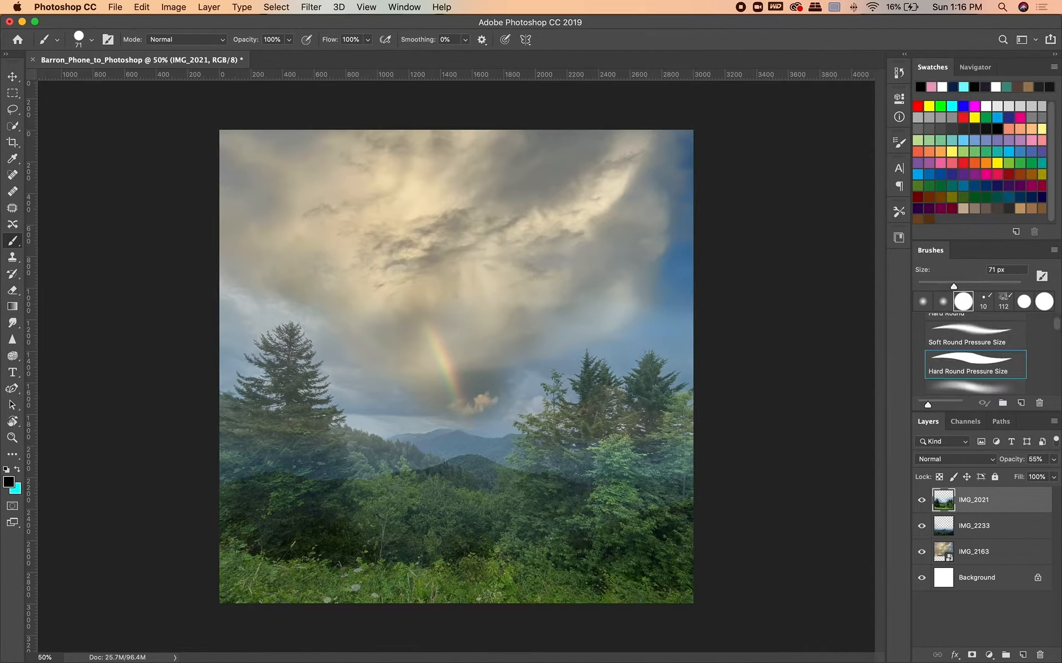
Set the foreground colour to white, try a brush stroke across the sky and undo it.
{"action": "left_click", "coordinate": [987, 105]}
{"action": "mouse_move", "coordinate": [552, 295]}
{"action": "left_mouse_down"}
{"action": "mouse_move", "coordinate": [569, 243]}
{"action": "mouse_move", "coordinate": [497, 401]}
{"action": "left_mouse_up"}
{"action": "key", "text": "super+z"}
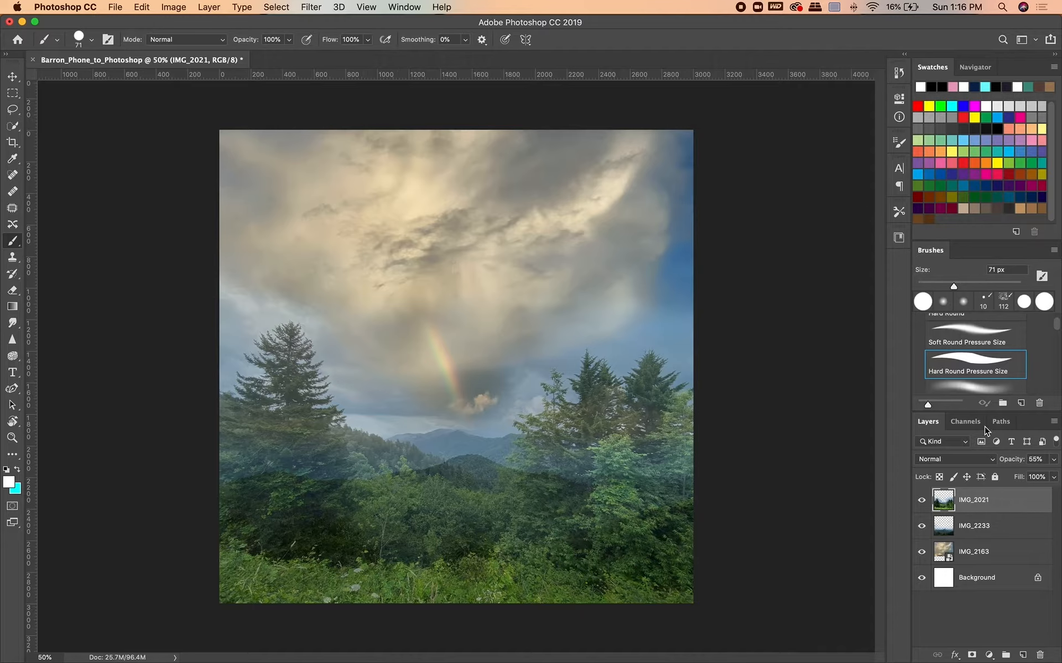
Enlarge the brush preset list and look through its General and Dry Media brushes.
{"action": "left_click", "coordinate": [965, 421]}
{"action": "left_click", "coordinate": [935, 423]}
{"action": "left_click_drag", "start_coordinate": [971, 416], "coordinate": [971, 468]}
{"action": "scroll", "coordinate": [957, 412], "scroll_direction": "down", "scroll_amount": 4}
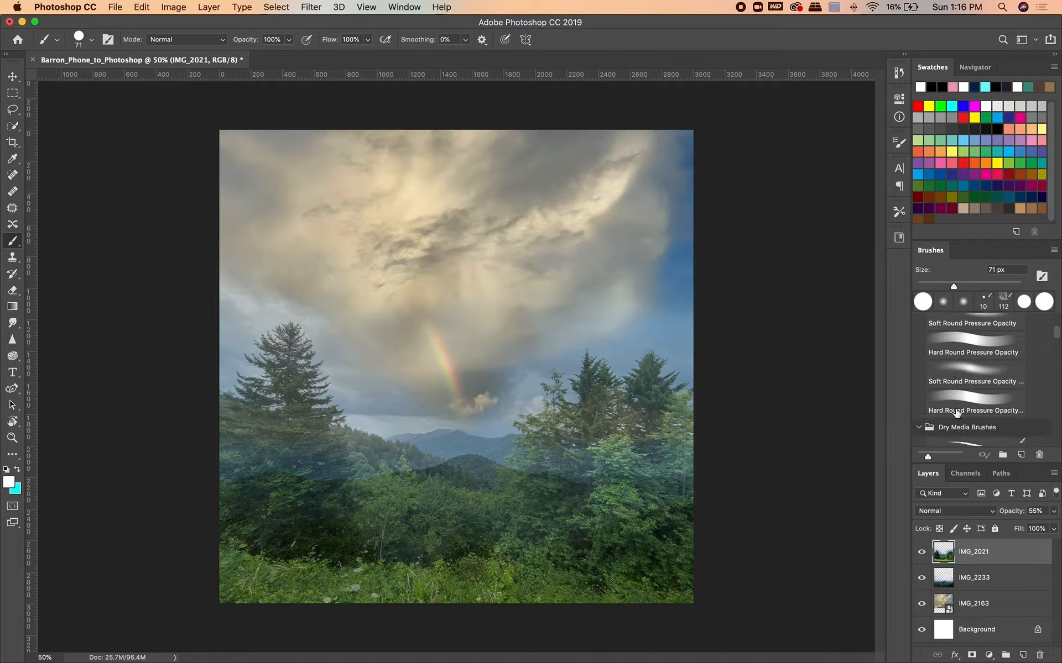
{"action": "scroll", "coordinate": [956, 413], "scroll_direction": "down", "scroll_amount": 1}
{"action": "scroll", "coordinate": [956, 413], "scroll_direction": "down", "scroll_amount": 4}
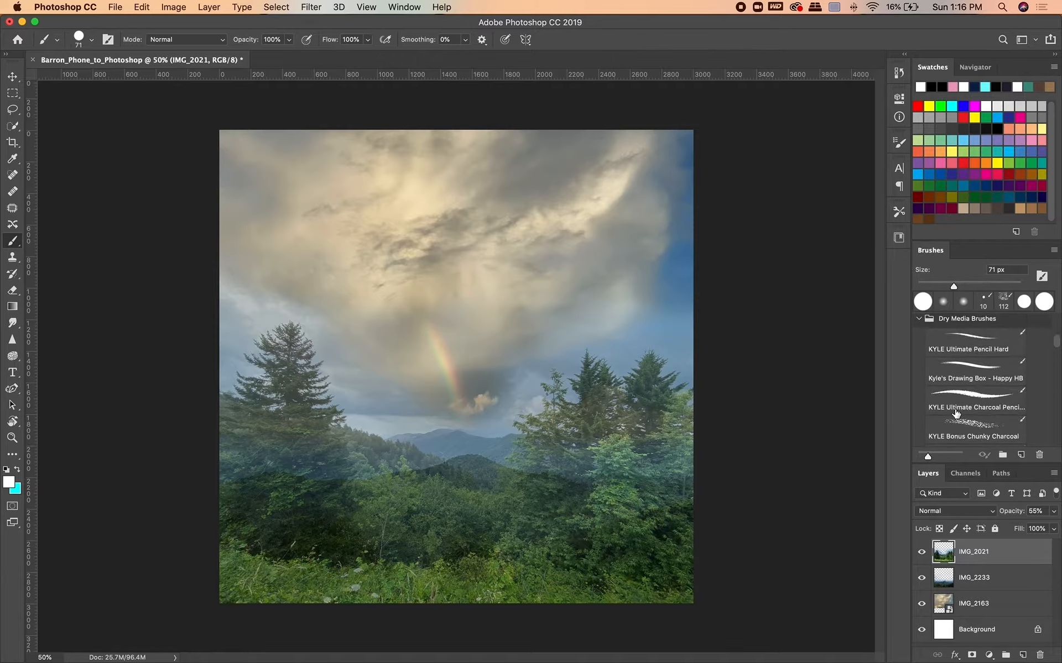
{"action": "scroll", "coordinate": [956, 412], "scroll_direction": "up", "scroll_amount": 8}
{"action": "scroll", "coordinate": [956, 413], "scroll_direction": "down", "scroll_amount": 1}
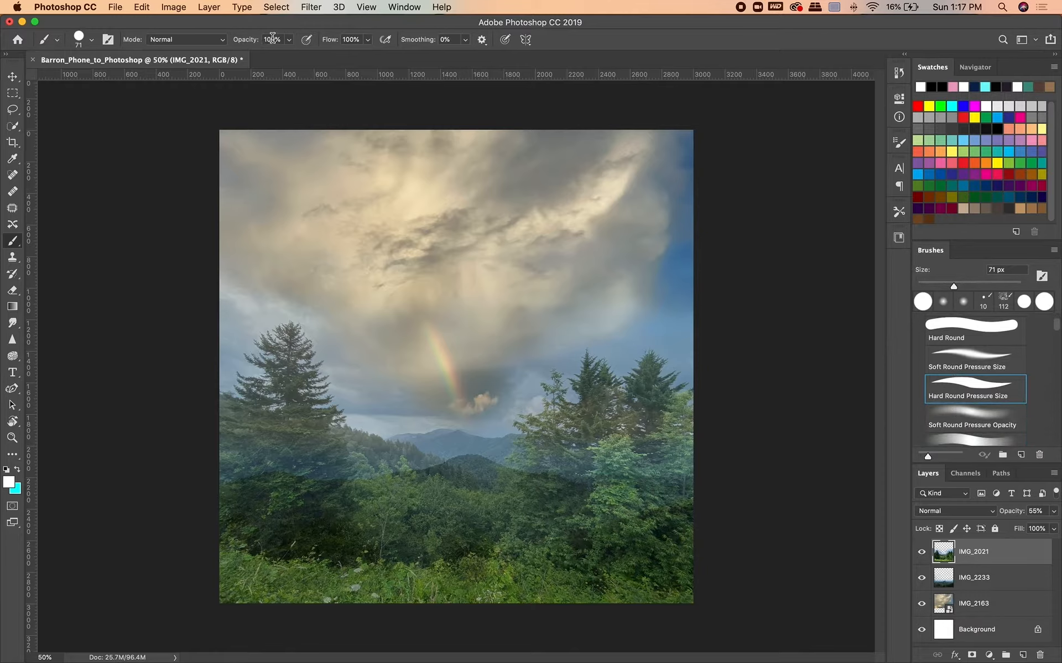
Add a new layer above IMG_2021 and paint thin jagged white lines around the small cloud at the rainbow's foot.
{"action": "left_click", "coordinate": [288, 39]}
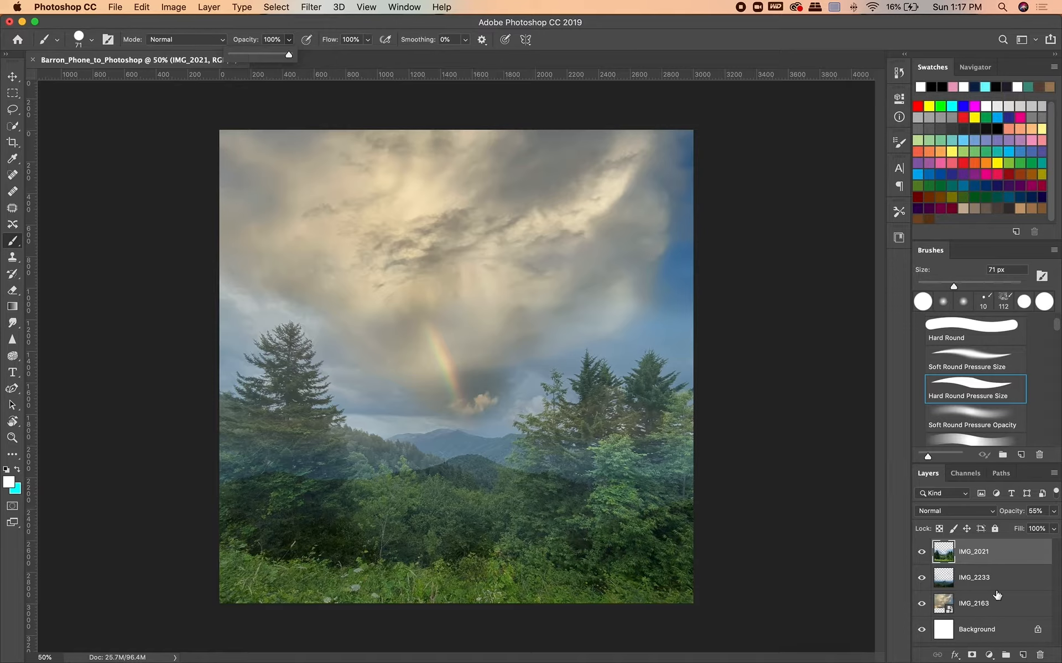
{"action": "left_click", "coordinate": [1023, 655]}
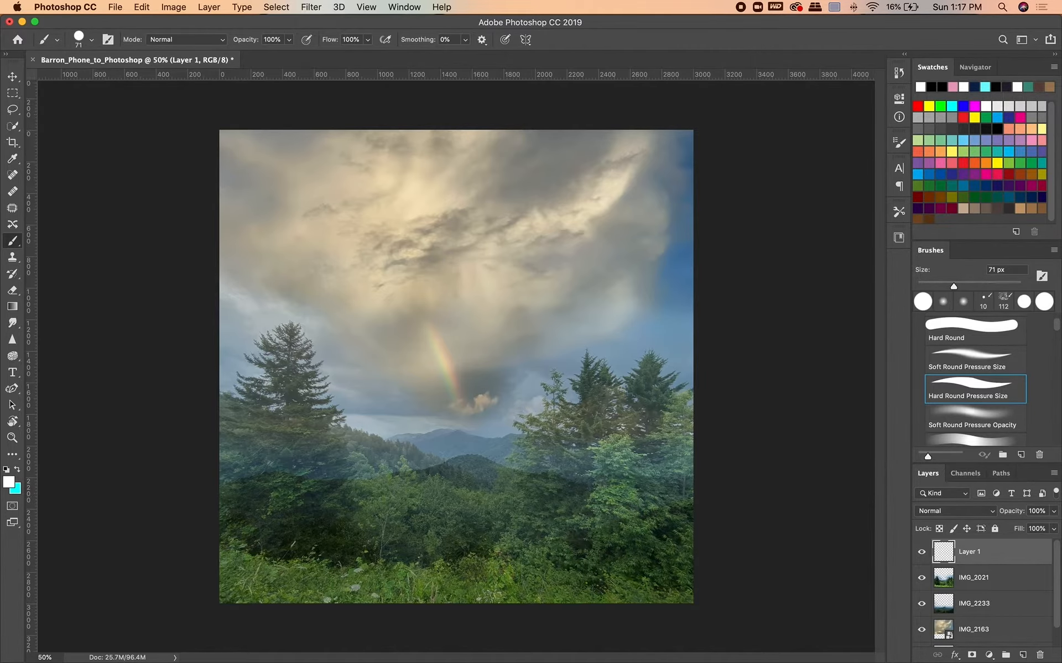
{"action": "scroll", "coordinate": [456, 367], "scroll_direction": "up", "scroll_amount": 7}
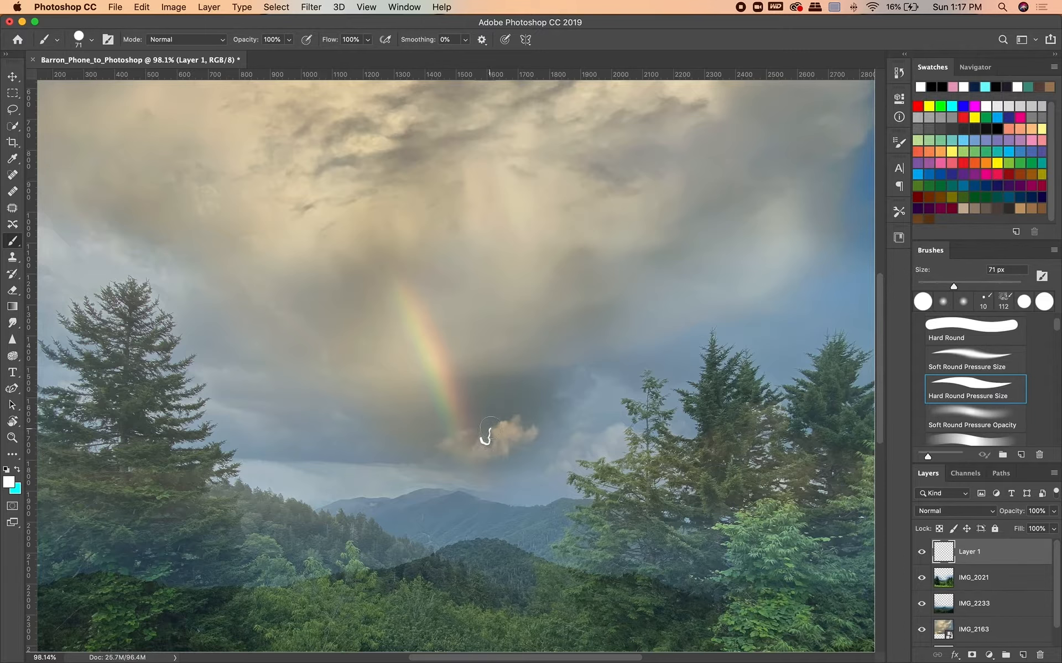
{"action": "mouse_move", "coordinate": [504, 421]}
{"action": "left_mouse_down"}
{"action": "mouse_move", "coordinate": [573, 430]}
{"action": "mouse_move", "coordinate": [627, 423]}
{"action": "left_mouse_up"}
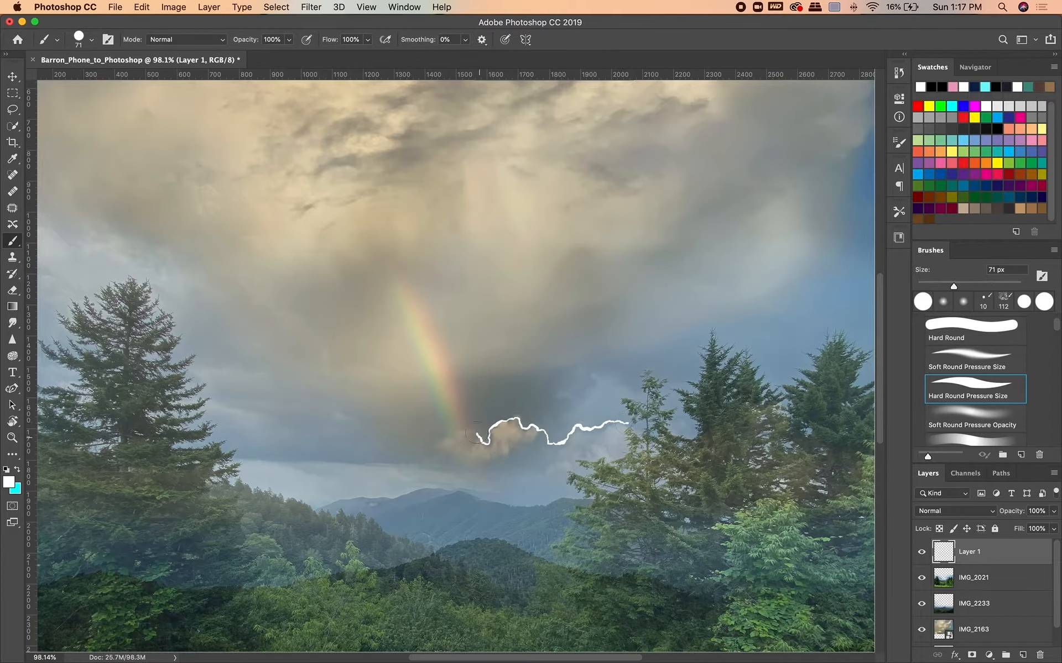
{"action": "left_click_drag", "start_coordinate": [480, 442], "coordinate": [360, 486]}
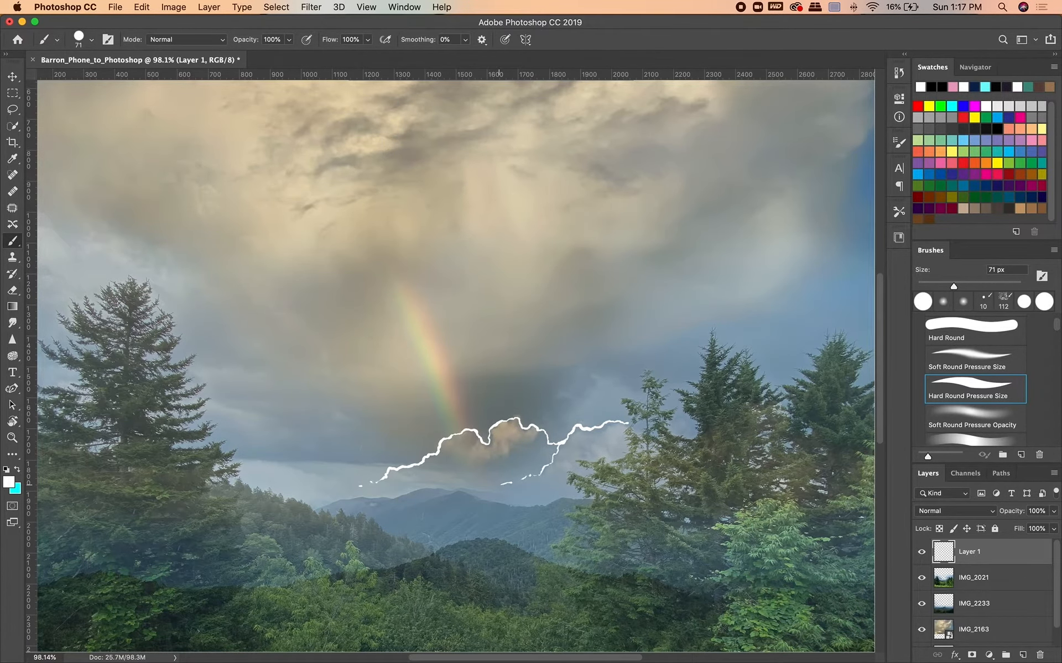
Paint thin jagged white lines along the edges of the large clouds in the upper right sky.
{"action": "scroll", "coordinate": [517, 483], "scroll_direction": "down", "scroll_amount": 1}
{"action": "key", "text": "super+minus"}
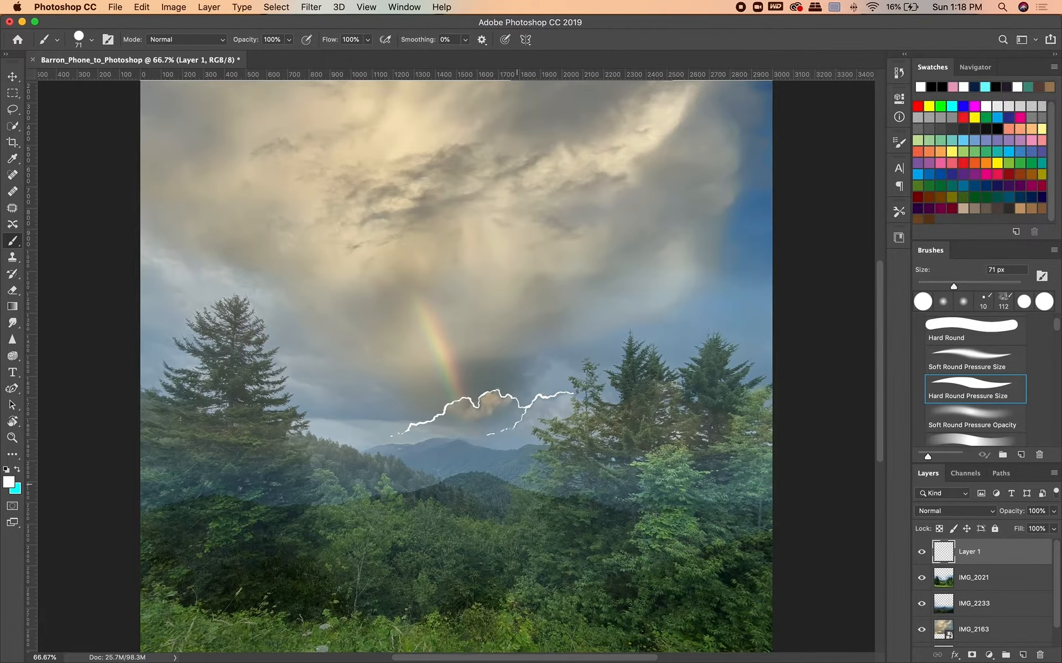
{"action": "scroll", "coordinate": [517, 483], "scroll_direction": "up", "scroll_amount": 1}
{"action": "mouse_move", "coordinate": [741, 225]}
{"action": "left_mouse_down"}
{"action": "mouse_move", "coordinate": [714, 296]}
{"action": "mouse_move", "coordinate": [666, 346]}
{"action": "left_mouse_up"}
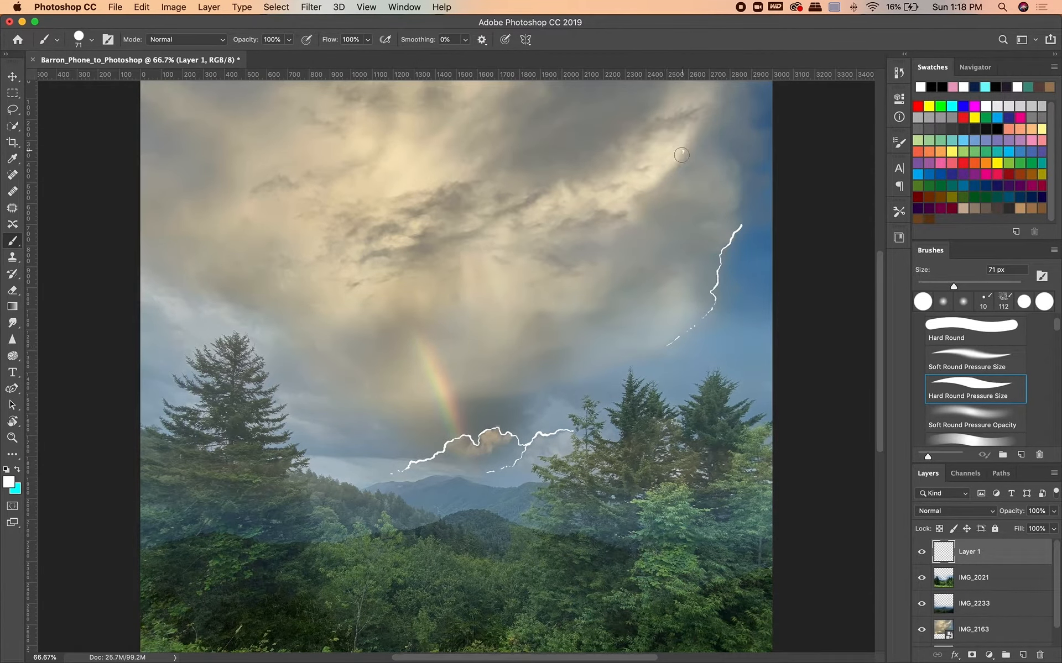
{"action": "mouse_move", "coordinate": [684, 151]}
{"action": "left_mouse_down"}
{"action": "mouse_move", "coordinate": [623, 225]}
{"action": "mouse_move", "coordinate": [576, 220]}
{"action": "mouse_move", "coordinate": [540, 248]}
{"action": "mouse_move", "coordinate": [433, 261]}
{"action": "left_mouse_up"}
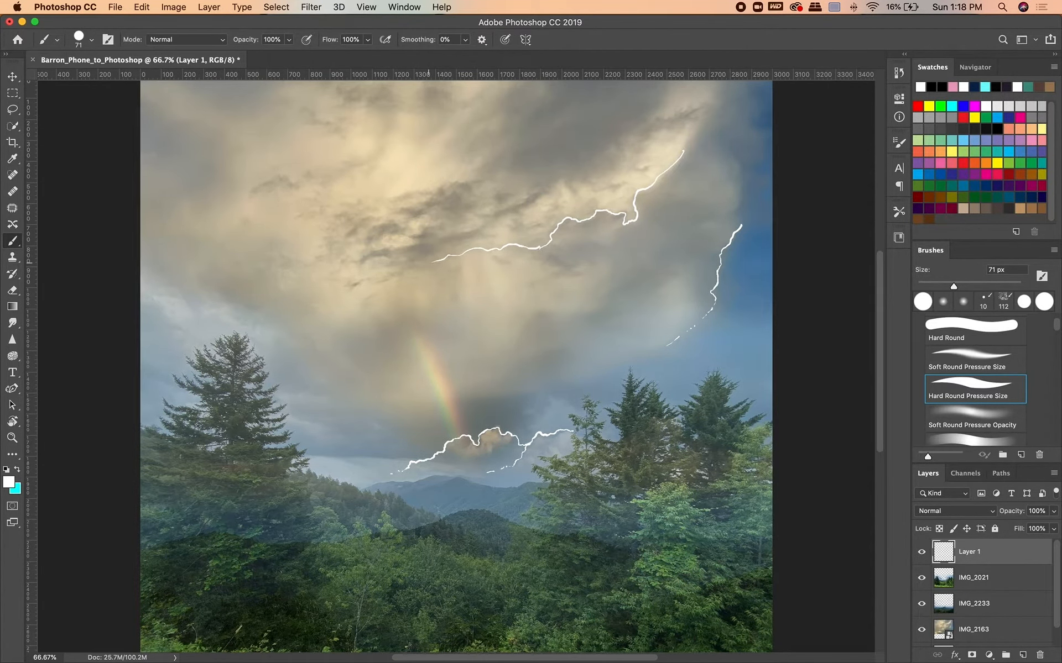
{"action": "left_click_drag", "start_coordinate": [596, 305], "coordinate": [466, 366]}
{"action": "left_click_drag", "start_coordinate": [608, 295], "coordinate": [561, 262]}
{"action": "left_click_drag", "start_coordinate": [561, 262], "coordinate": [596, 244]}
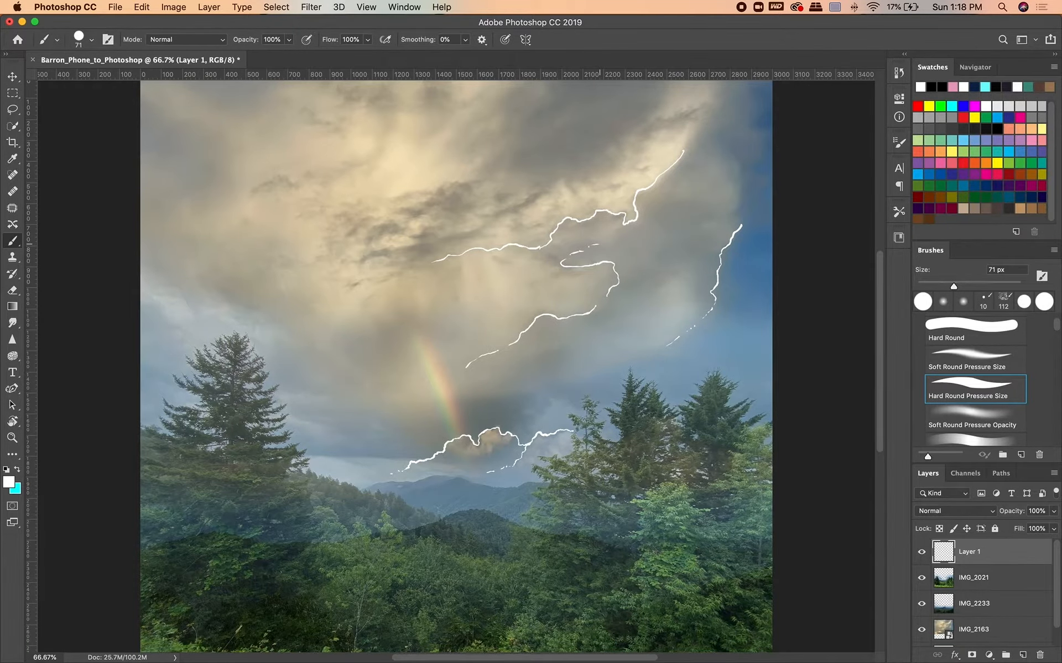
Try thick white strokes over the evergreen trees and the forest, and undo them.
{"action": "mouse_move", "coordinate": [454, 562]}
{"action": "left_mouse_down"}
{"action": "mouse_move", "coordinate": [722, 502]}
{"action": "mouse_move", "coordinate": [691, 407]}
{"action": "mouse_move", "coordinate": [694, 555]}
{"action": "mouse_move", "coordinate": [735, 550]}
{"action": "left_mouse_up"}
{"action": "mouse_move", "coordinate": [663, 463]}
{"action": "left_mouse_down"}
{"action": "mouse_move", "coordinate": [666, 506]}
{"action": "mouse_move", "coordinate": [729, 489]}
{"action": "mouse_move", "coordinate": [718, 395]}
{"action": "mouse_move", "coordinate": [744, 387]}
{"action": "mouse_move", "coordinate": [697, 423]}
{"action": "left_mouse_up"}
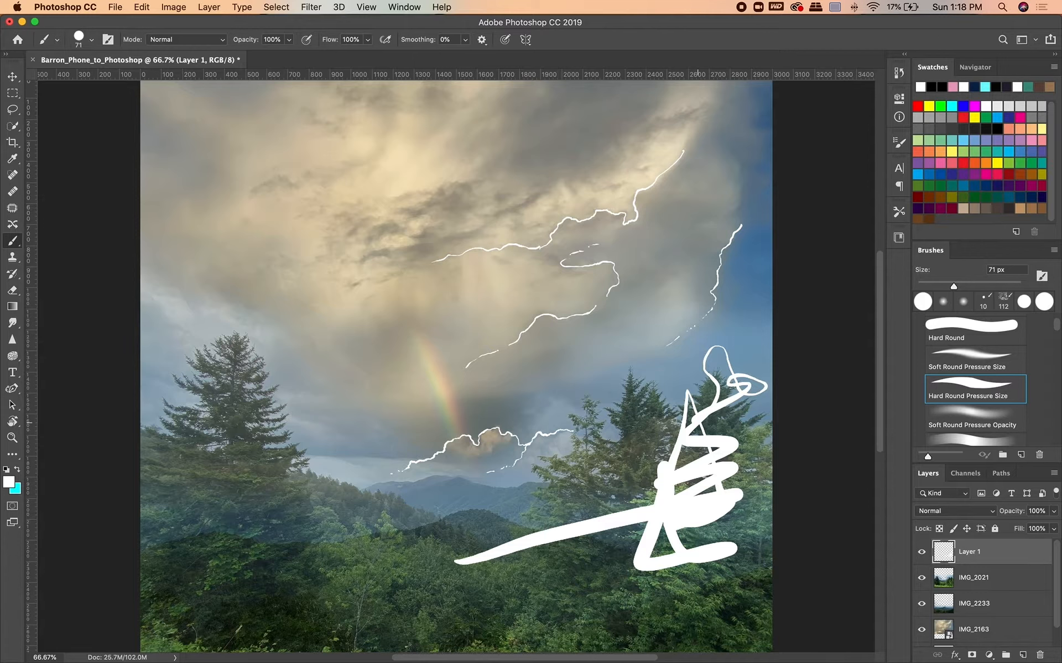
{"action": "key", "text": "super+z"}
{"action": "key", "text": "super+z"}
{"action": "key", "text": "super+z"}
{"action": "key", "text": "super+z"}
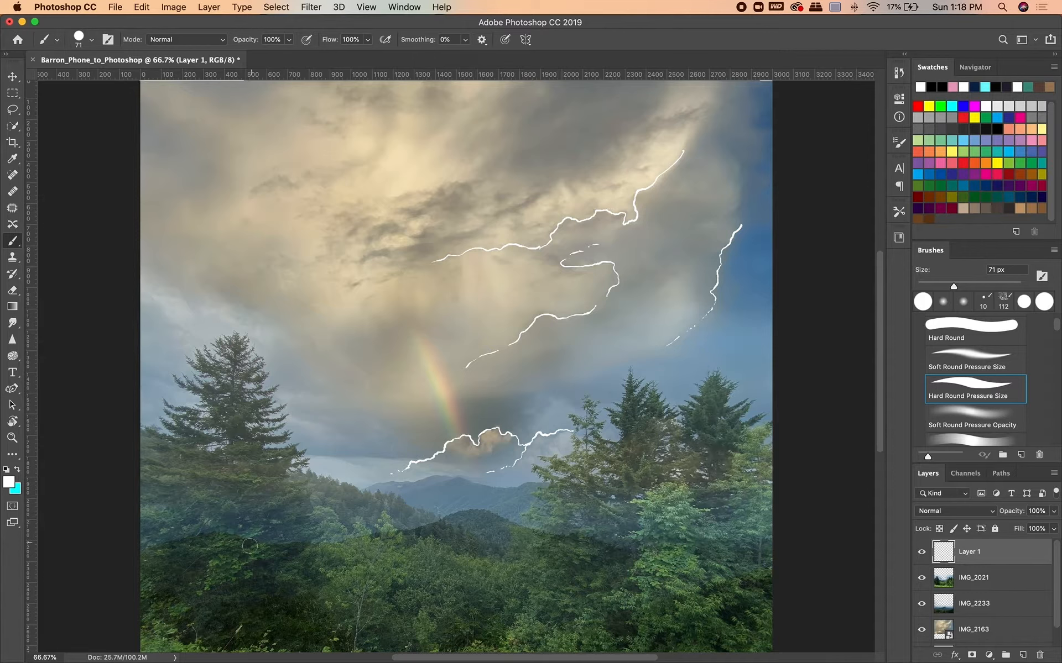
{"action": "mouse_move", "coordinate": [245, 412]}
{"action": "left_mouse_down"}
{"action": "mouse_move", "coordinate": [323, 400]}
{"action": "mouse_move", "coordinate": [261, 502]}
{"action": "mouse_move", "coordinate": [360, 507]}
{"action": "mouse_move", "coordinate": [392, 564]}
{"action": "mouse_move", "coordinate": [494, 515]}
{"action": "mouse_move", "coordinate": [540, 525]}
{"action": "left_mouse_up"}
{"action": "key", "text": "super+z"}
Reduce the brush size to 26 px, try a zigzag stroke over the right-hand trees and undo it.
{"action": "left_click_drag", "start_coordinate": [942, 286], "coordinate": [930, 286]}
{"action": "mouse_move", "coordinate": [598, 471]}
{"action": "left_mouse_down"}
{"action": "mouse_move", "coordinate": [657, 456]}
{"action": "mouse_move", "coordinate": [671, 473]}
{"action": "mouse_move", "coordinate": [725, 470]}
{"action": "left_mouse_up"}
{"action": "key", "text": "super+z"}
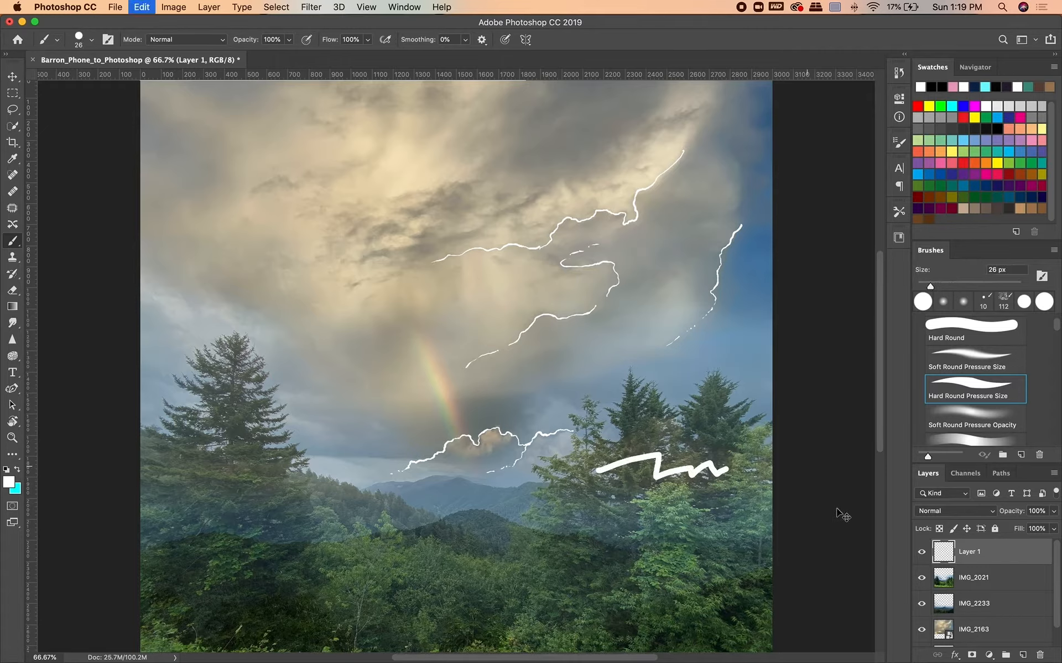
{"action": "scroll", "coordinate": [951, 400], "scroll_direction": "down", "scroll_amount": 5}
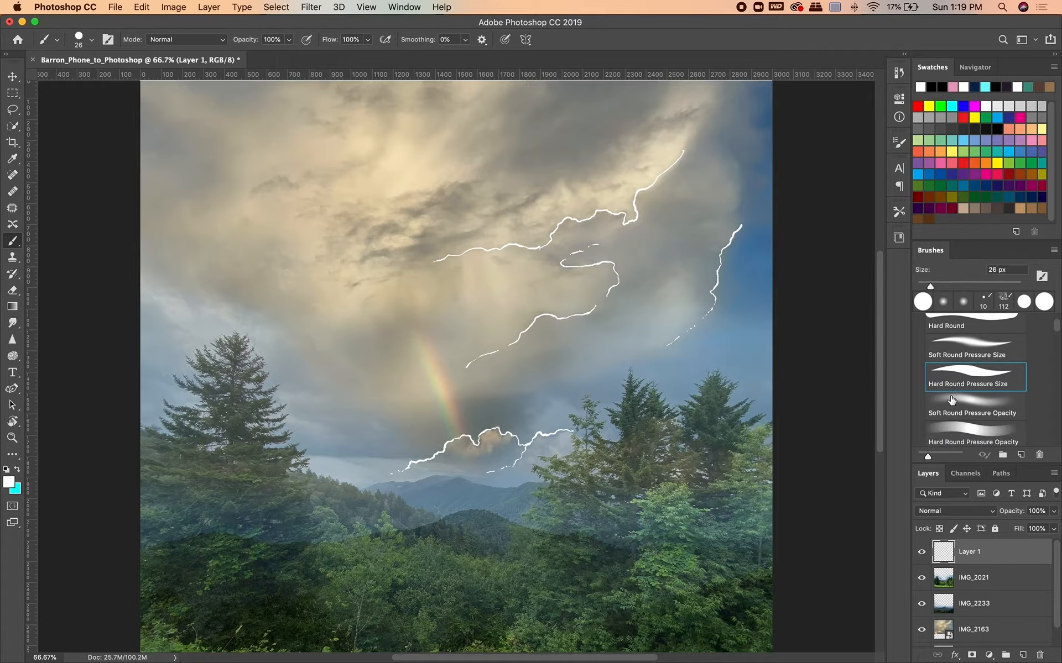
{"action": "scroll", "coordinate": [951, 401], "scroll_direction": "down", "scroll_amount": 8}
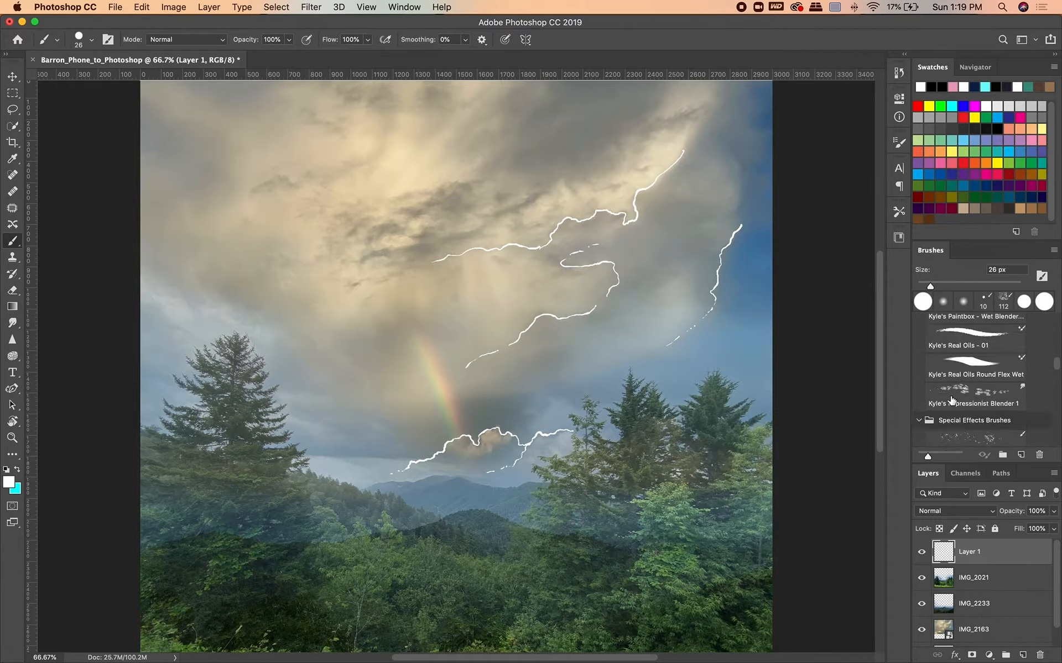
{"action": "scroll", "coordinate": [951, 400], "scroll_direction": "up", "scroll_amount": 12}
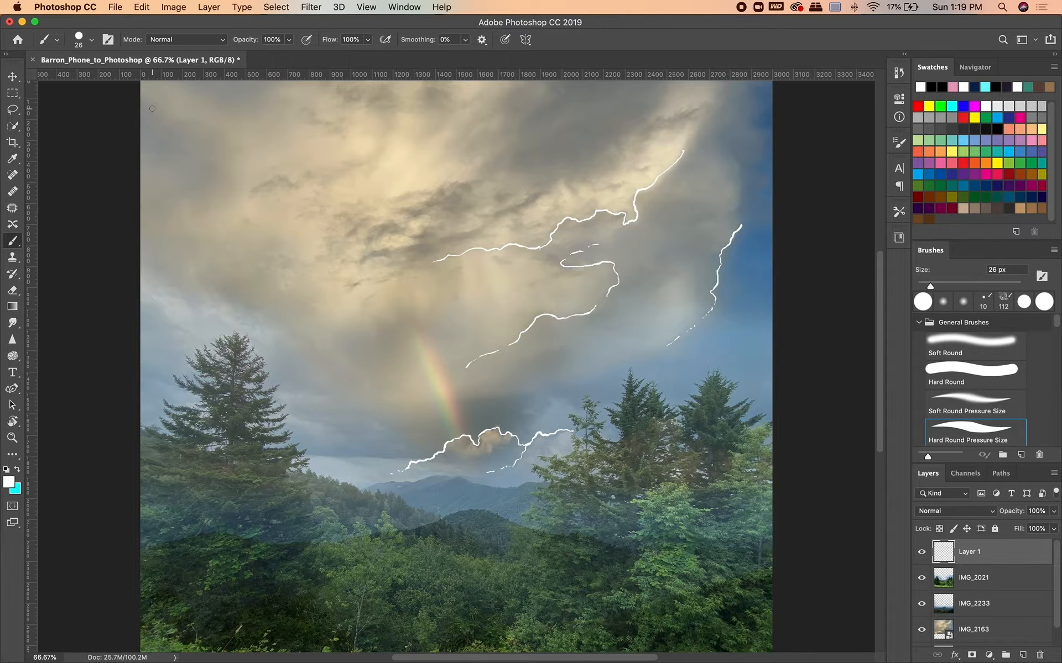
Save the layered composite to the Desktop in Photoshop format under its existing name, with Maximize Compatibility on.
{"action": "left_click", "coordinate": [116, 7]}
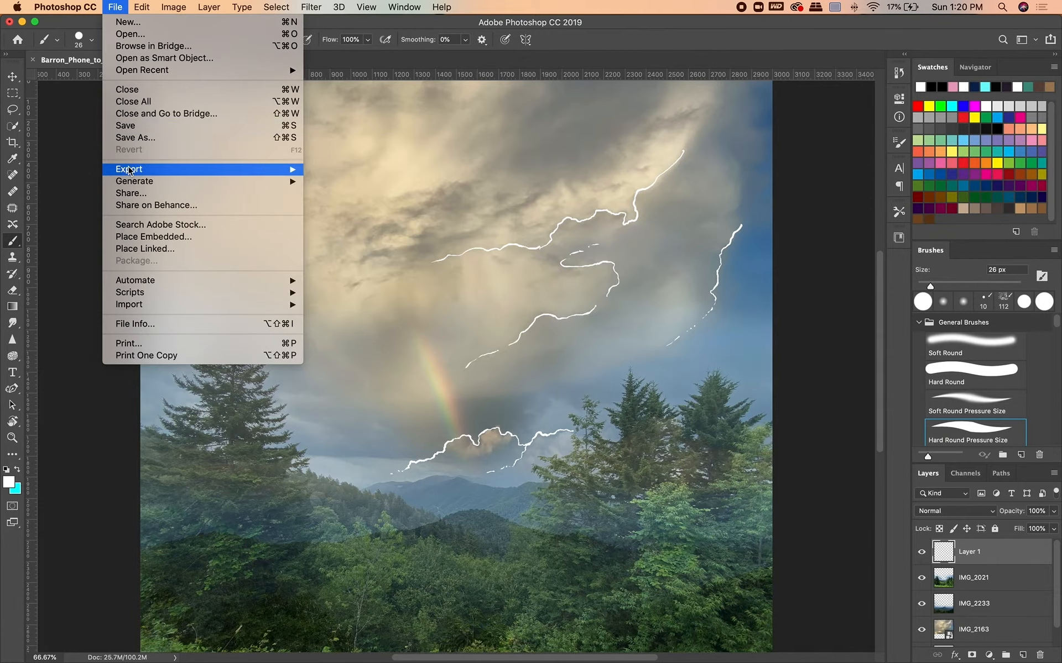
{"action": "mouse_move", "coordinate": [128, 170]}
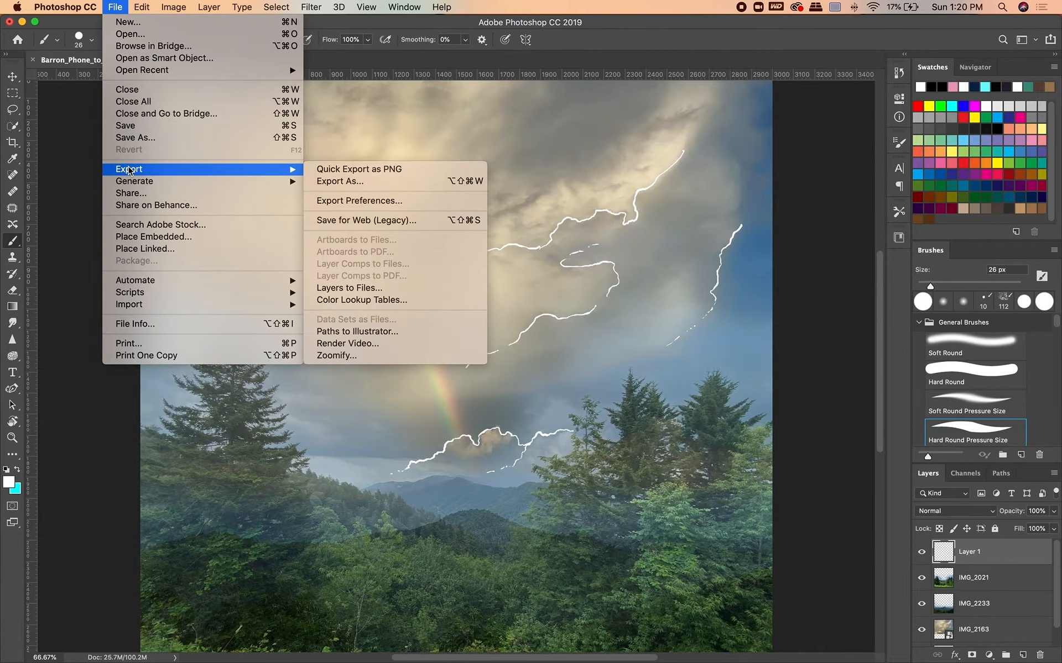
{"action": "left_click", "coordinate": [133, 139]}
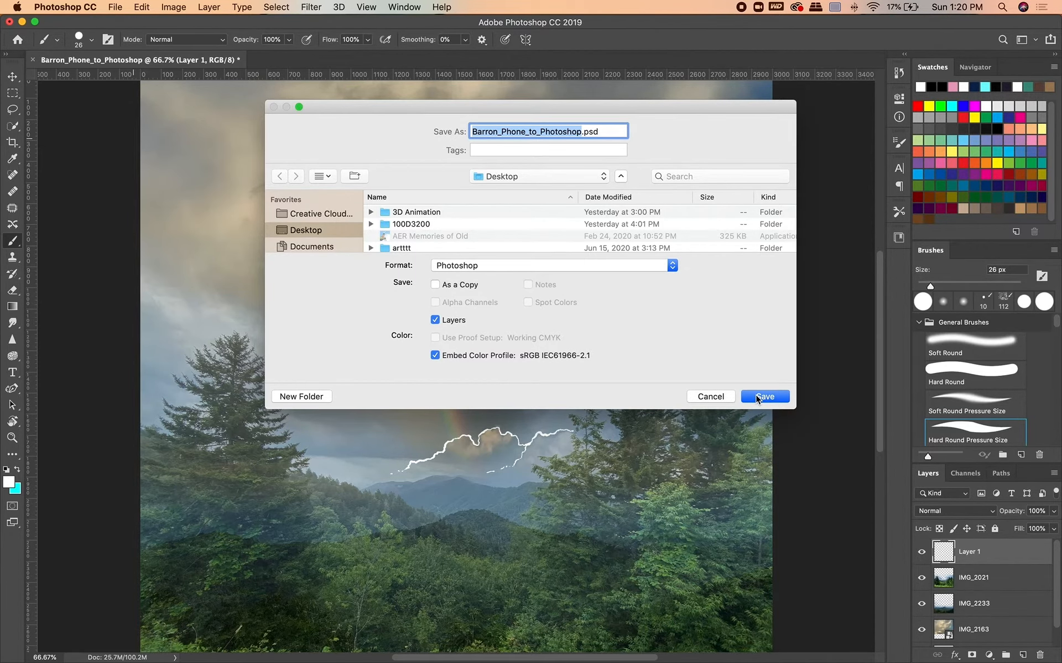
{"action": "left_click", "coordinate": [757, 397]}
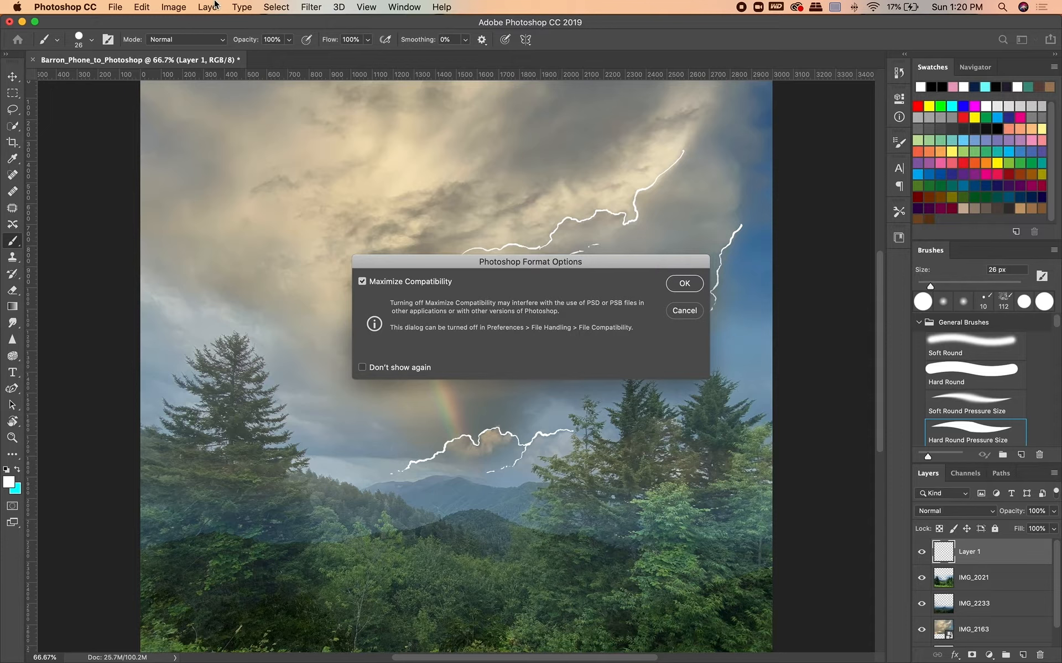
{"action": "key", "text": "Return"}
Save a JPEG copy of the composite to the Desktop with quality 8 (High) and the Baseline ("Standard") format option.
{"action": "left_click", "coordinate": [115, 6]}
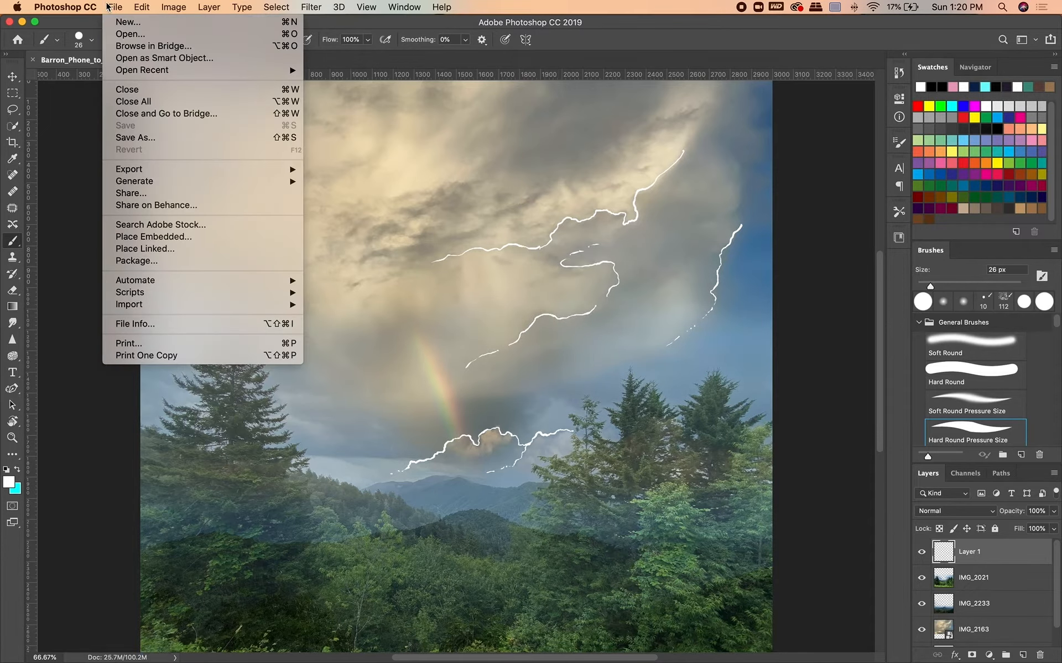
{"action": "left_click", "coordinate": [144, 136]}
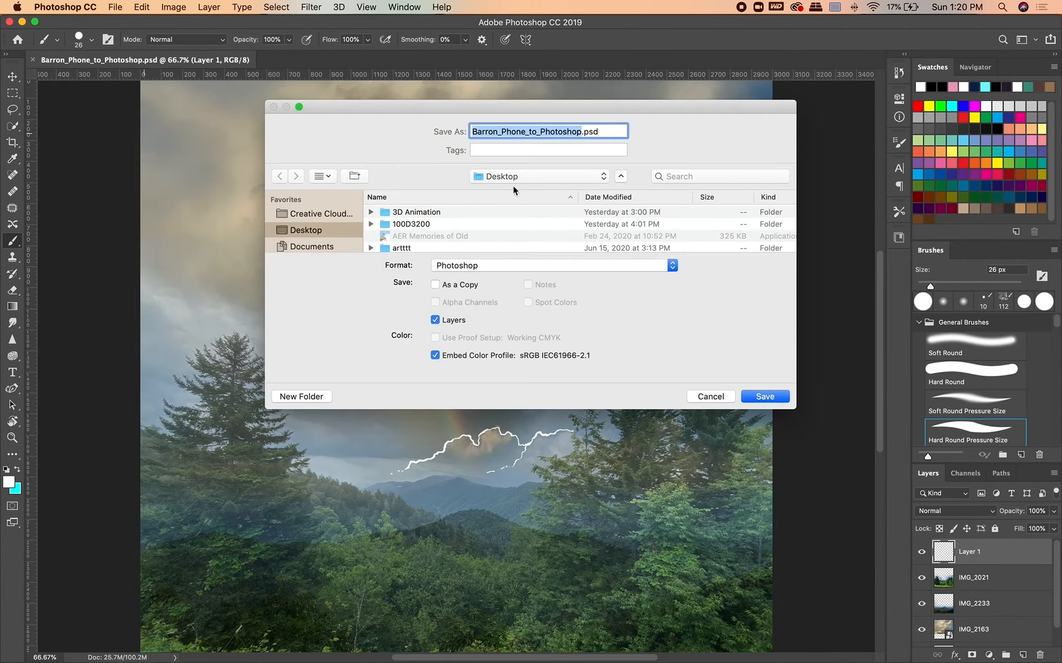
{"action": "left_click", "coordinate": [530, 264]}
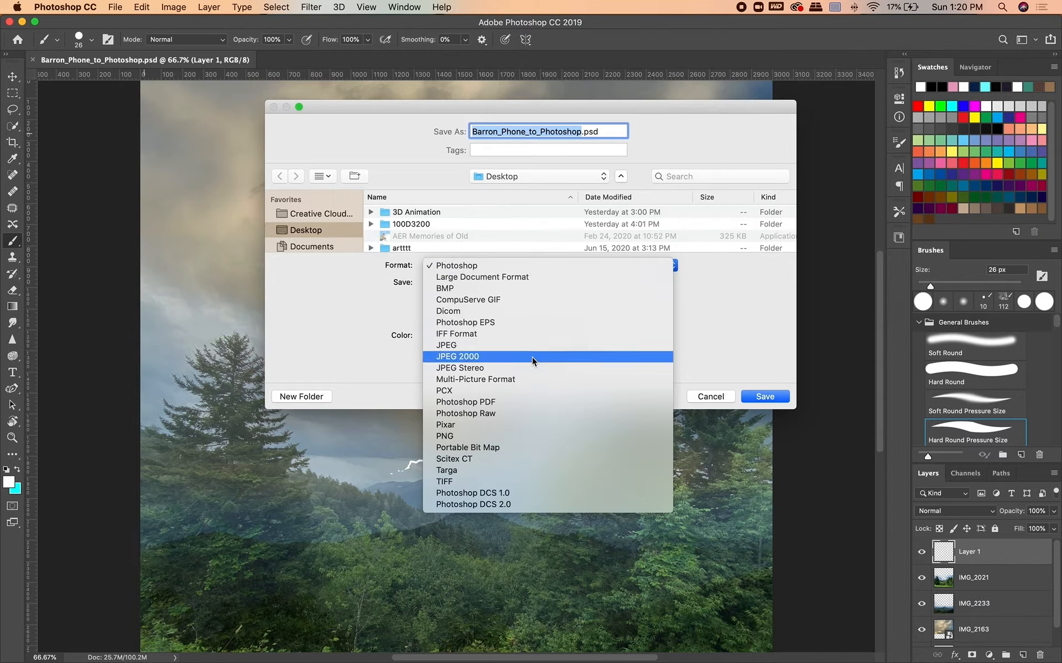
{"action": "left_click", "coordinate": [525, 345]}
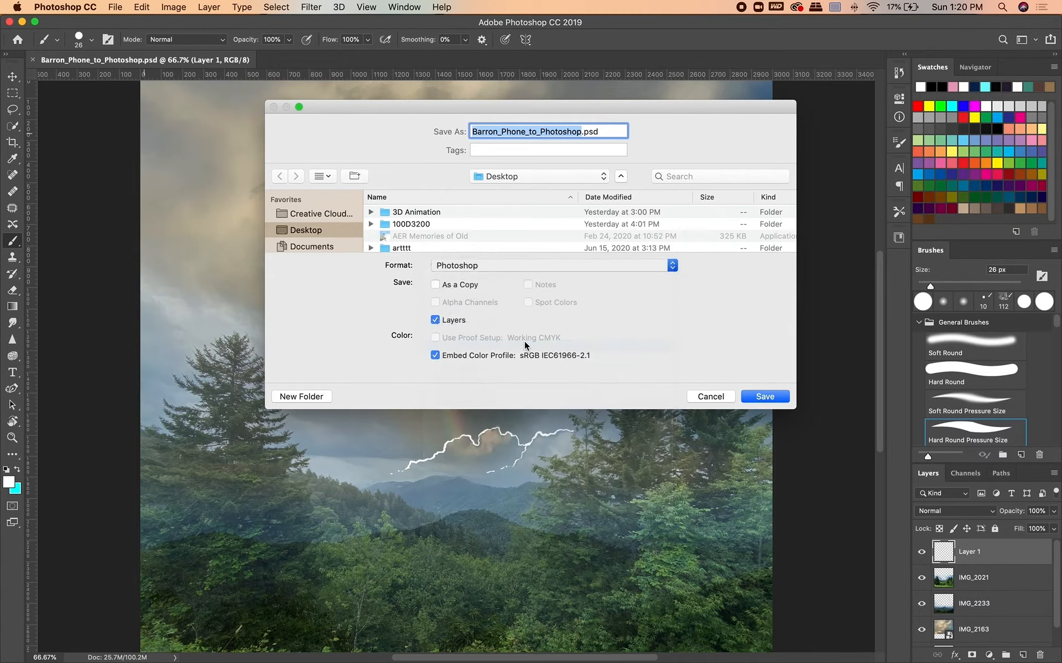
{"action": "left_click", "coordinate": [766, 398]}
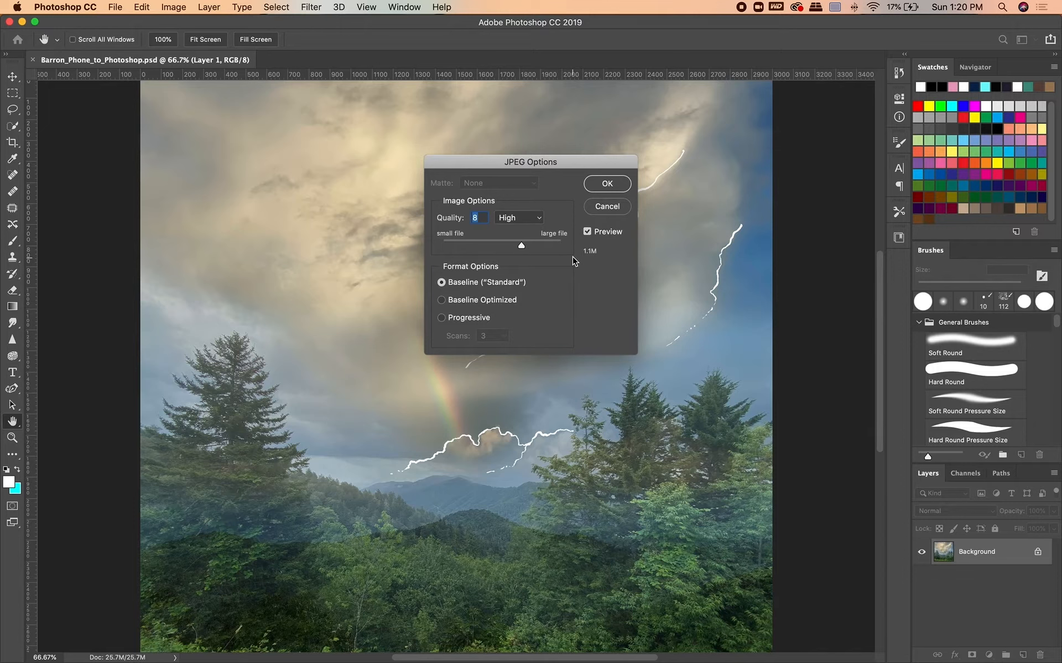
{"action": "left_click", "coordinate": [607, 183]}
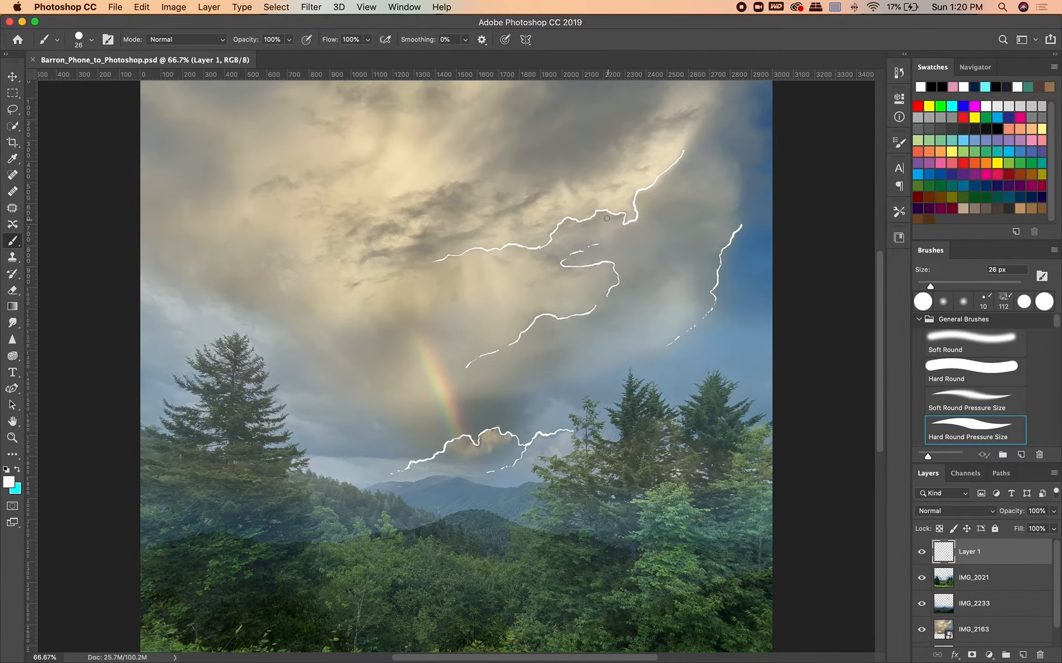
Put the Photoshop window away, preview the saved JPG from the desktop in Finder and close the preview.
{"action": "left_click", "coordinate": [22, 22]}
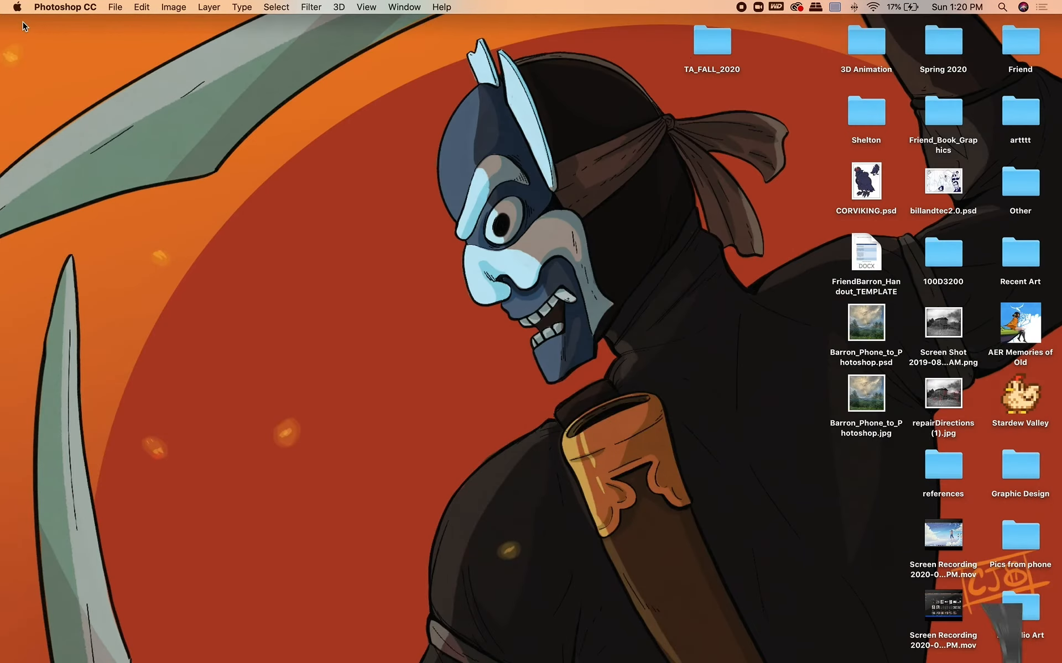
{"action": "left_click", "coordinate": [871, 398]}
{"action": "key", "text": "space"}
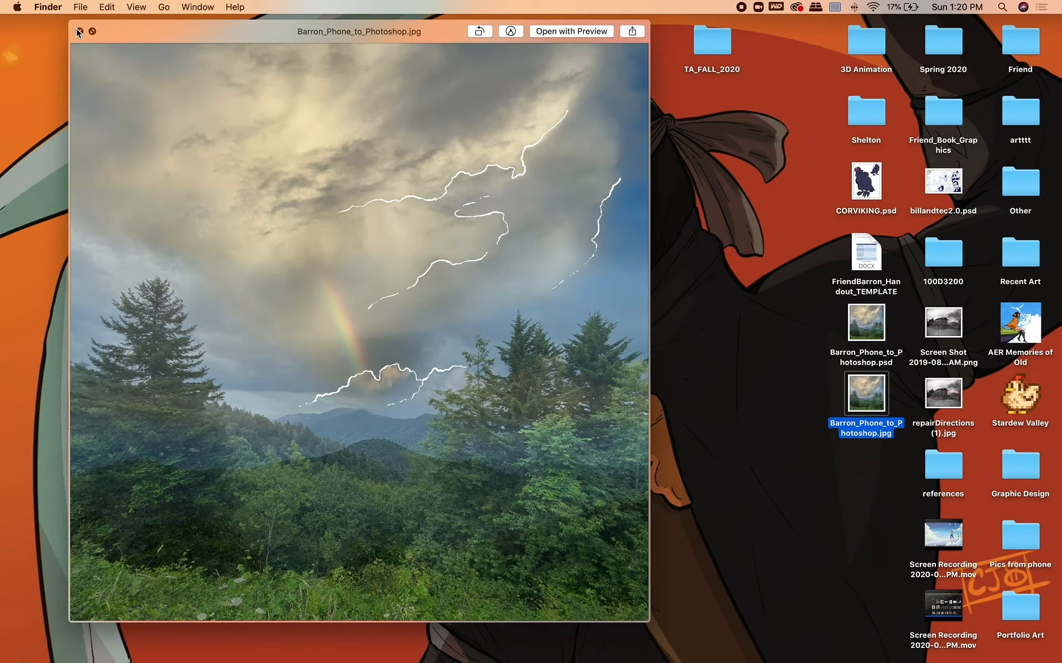
{"action": "left_click", "coordinate": [78, 30]}
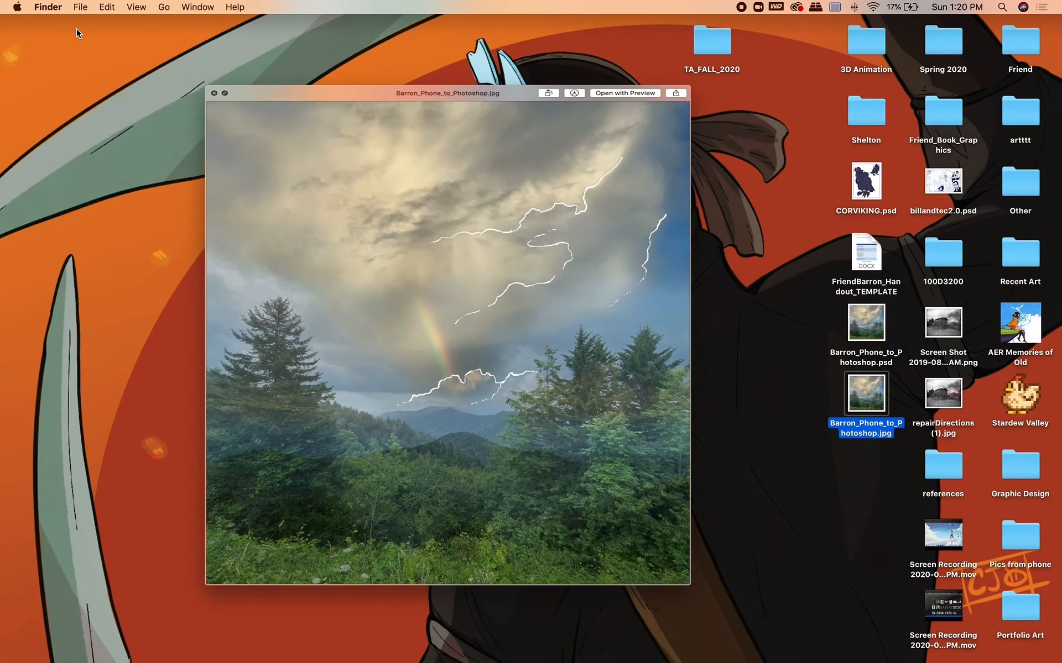